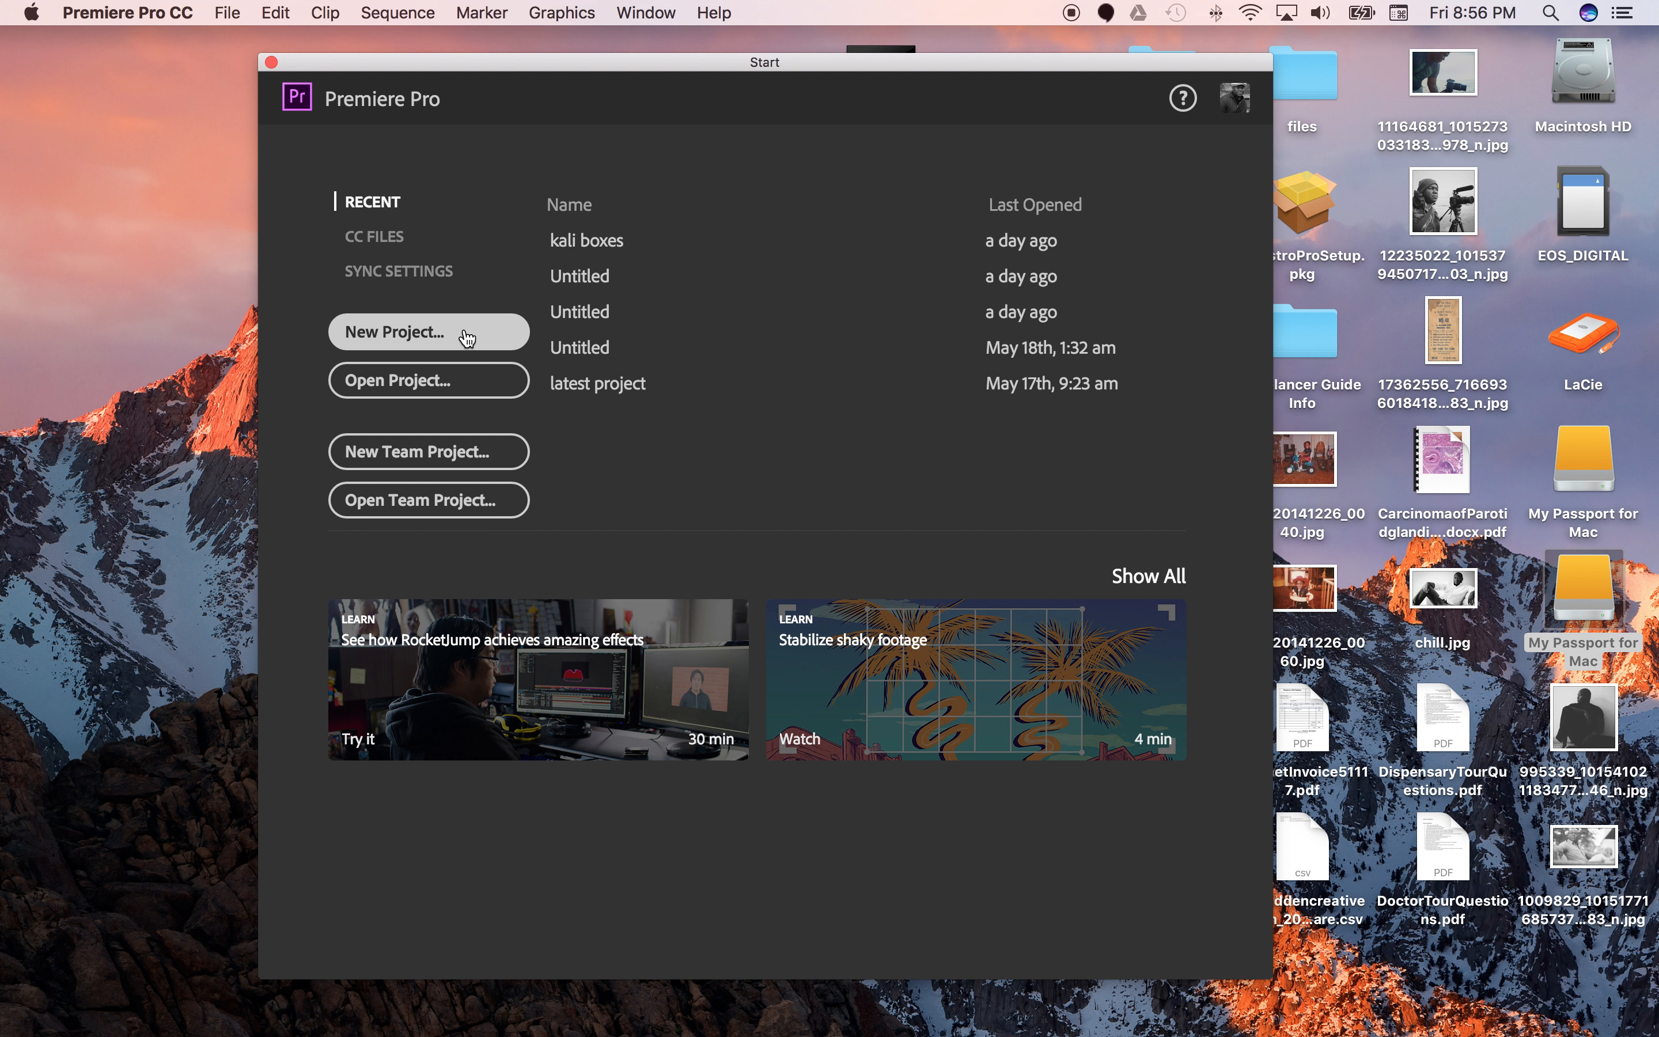
click(467, 338)
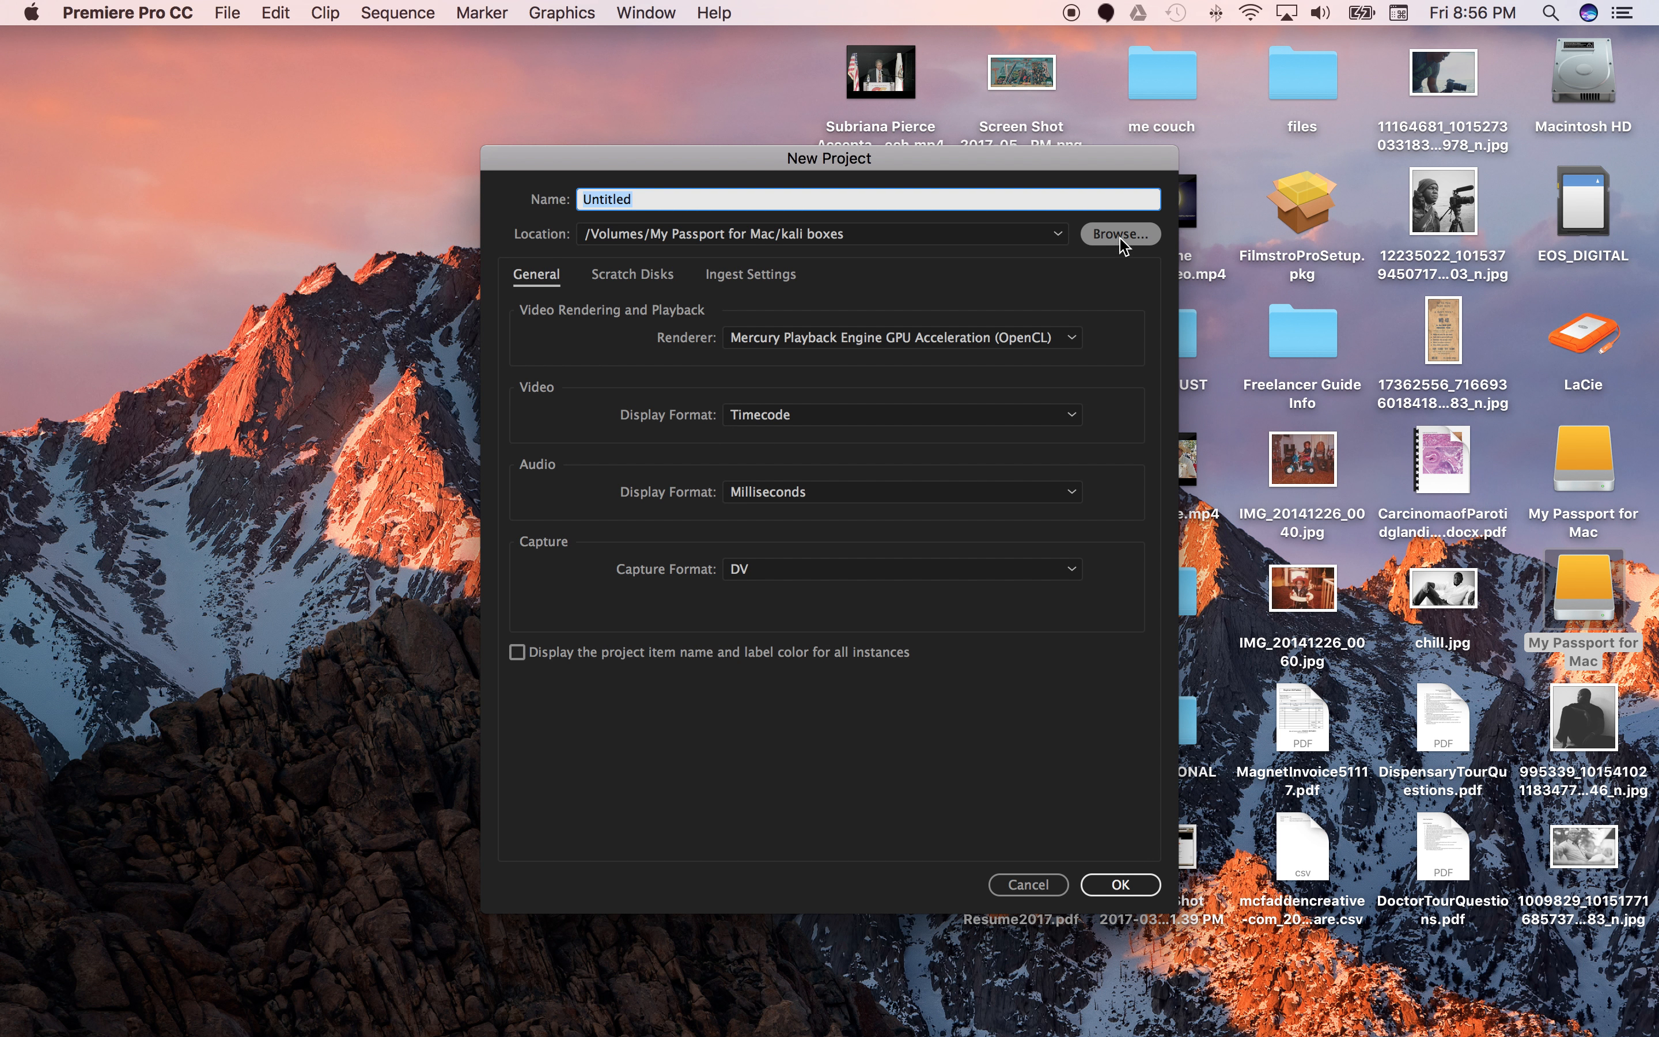
click(1030, 885)
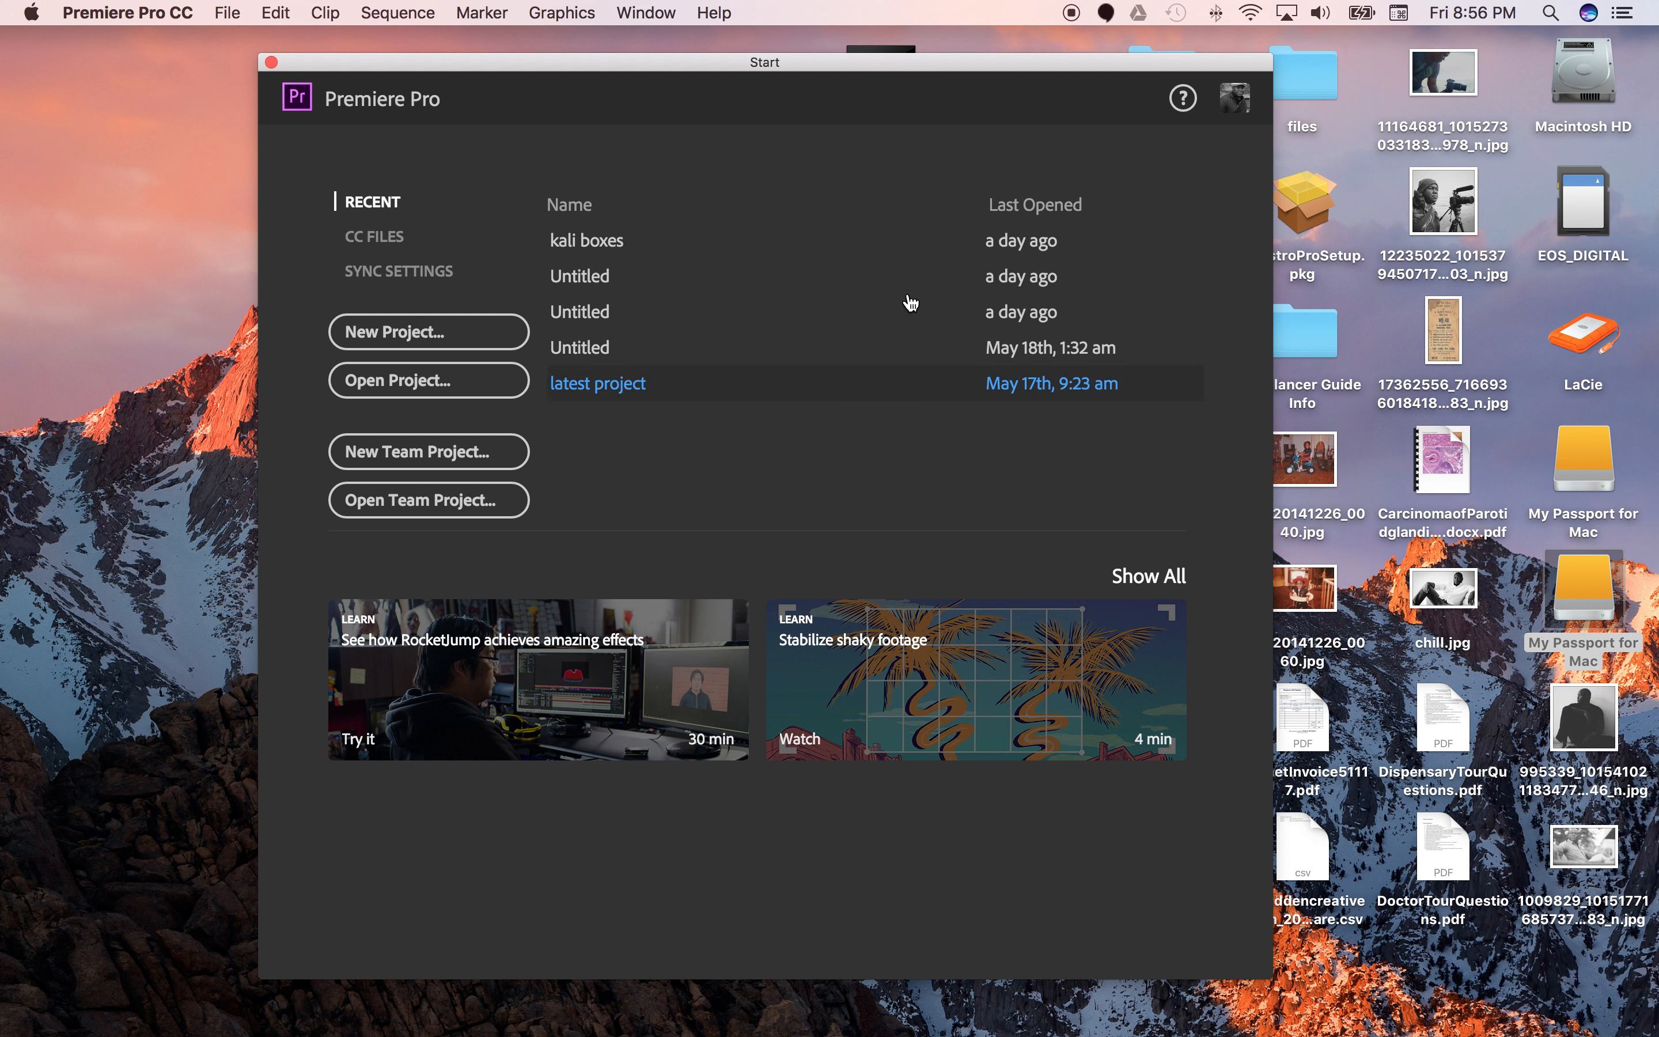
drag(788, 64, 845, 60)
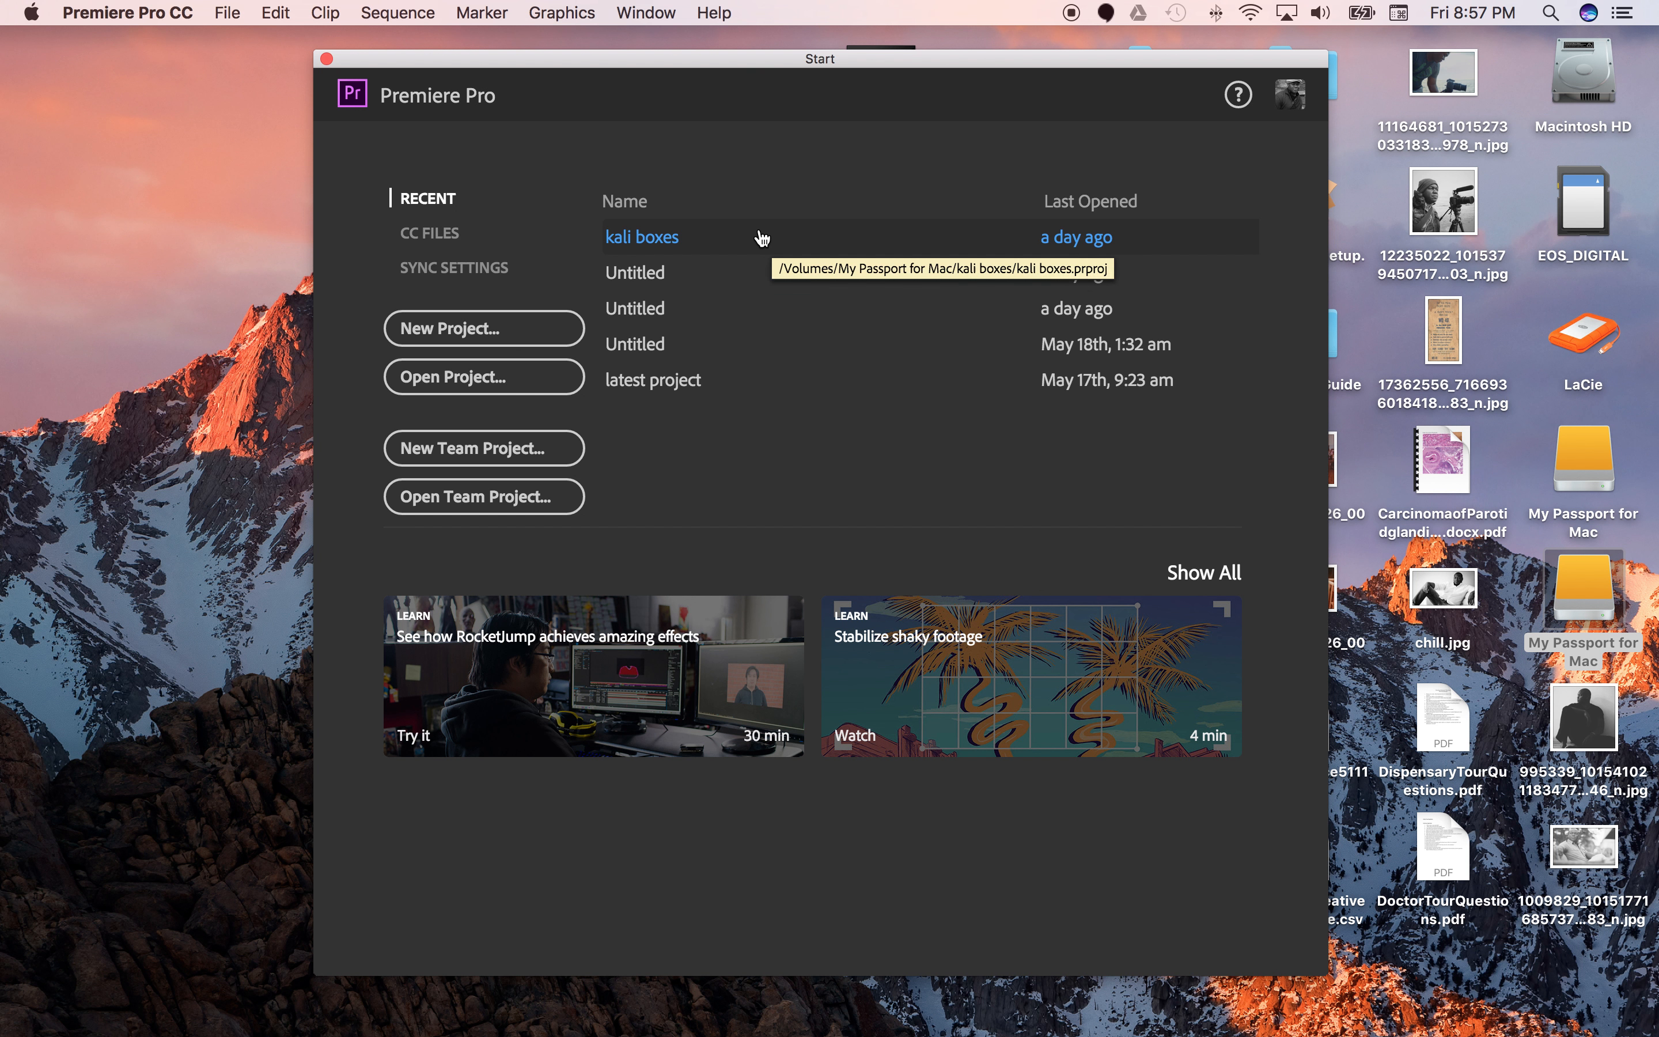
Step: Create a new project with the default name and settings, stored in the APSECT RATIO VIDEO folder
click(542, 331)
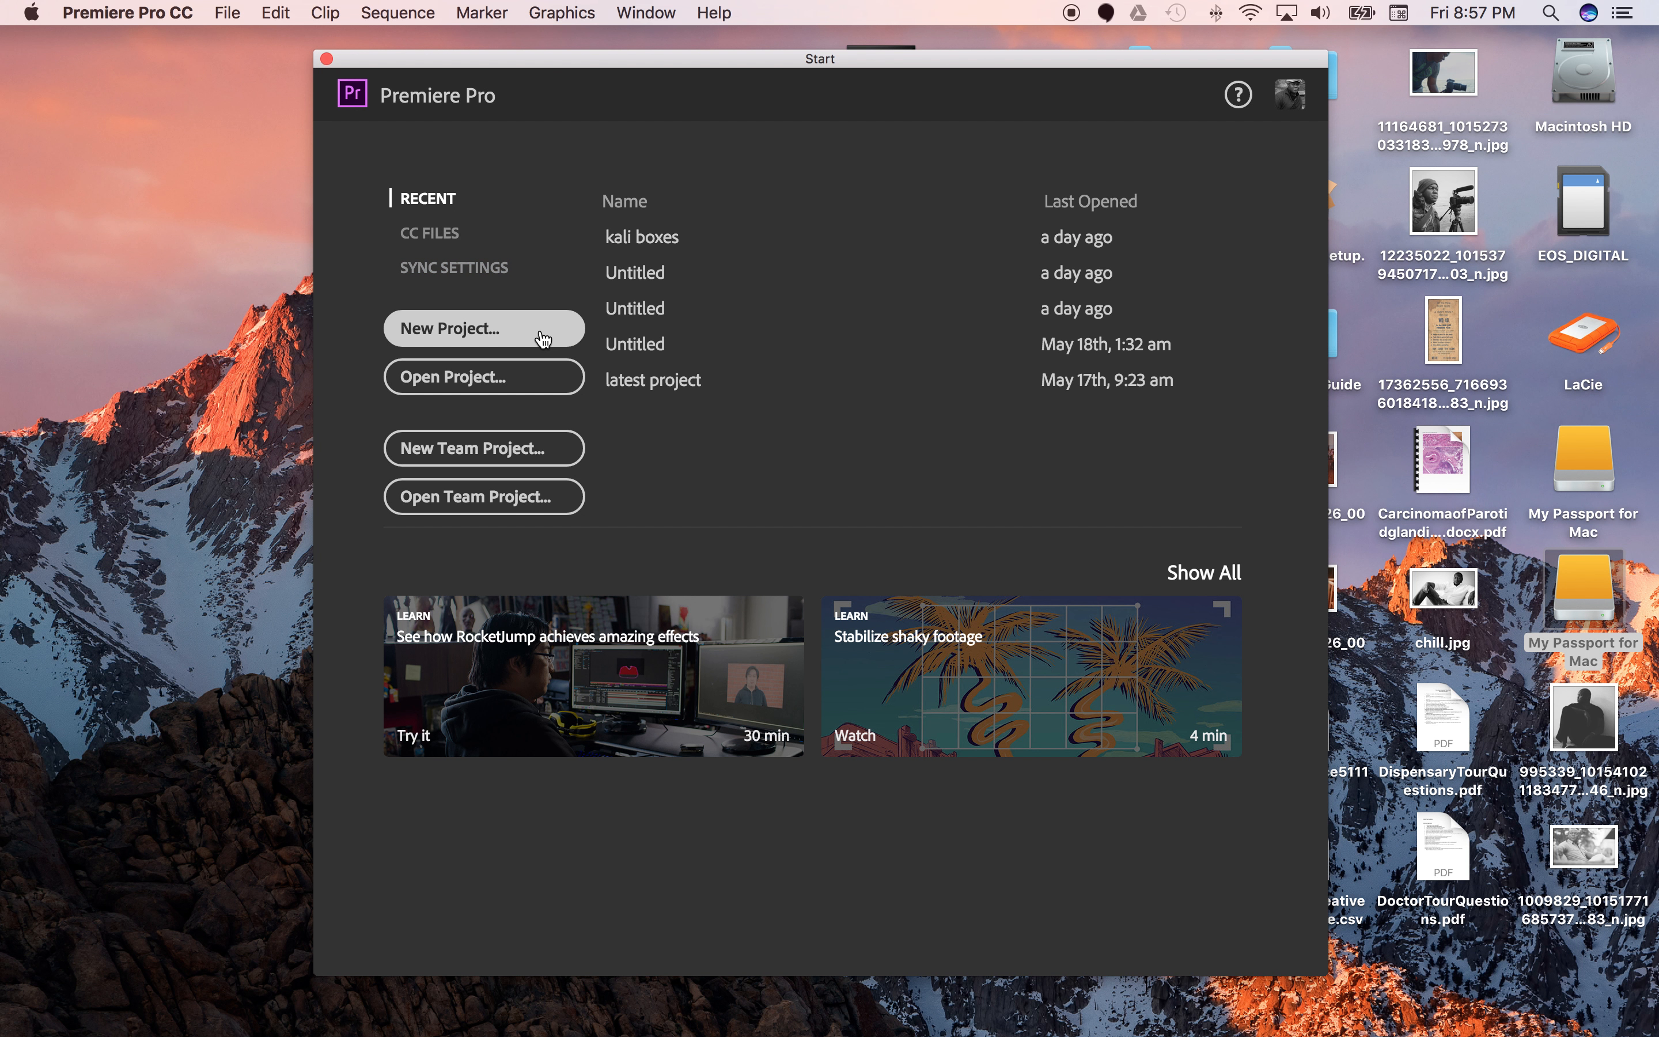
click(1097, 241)
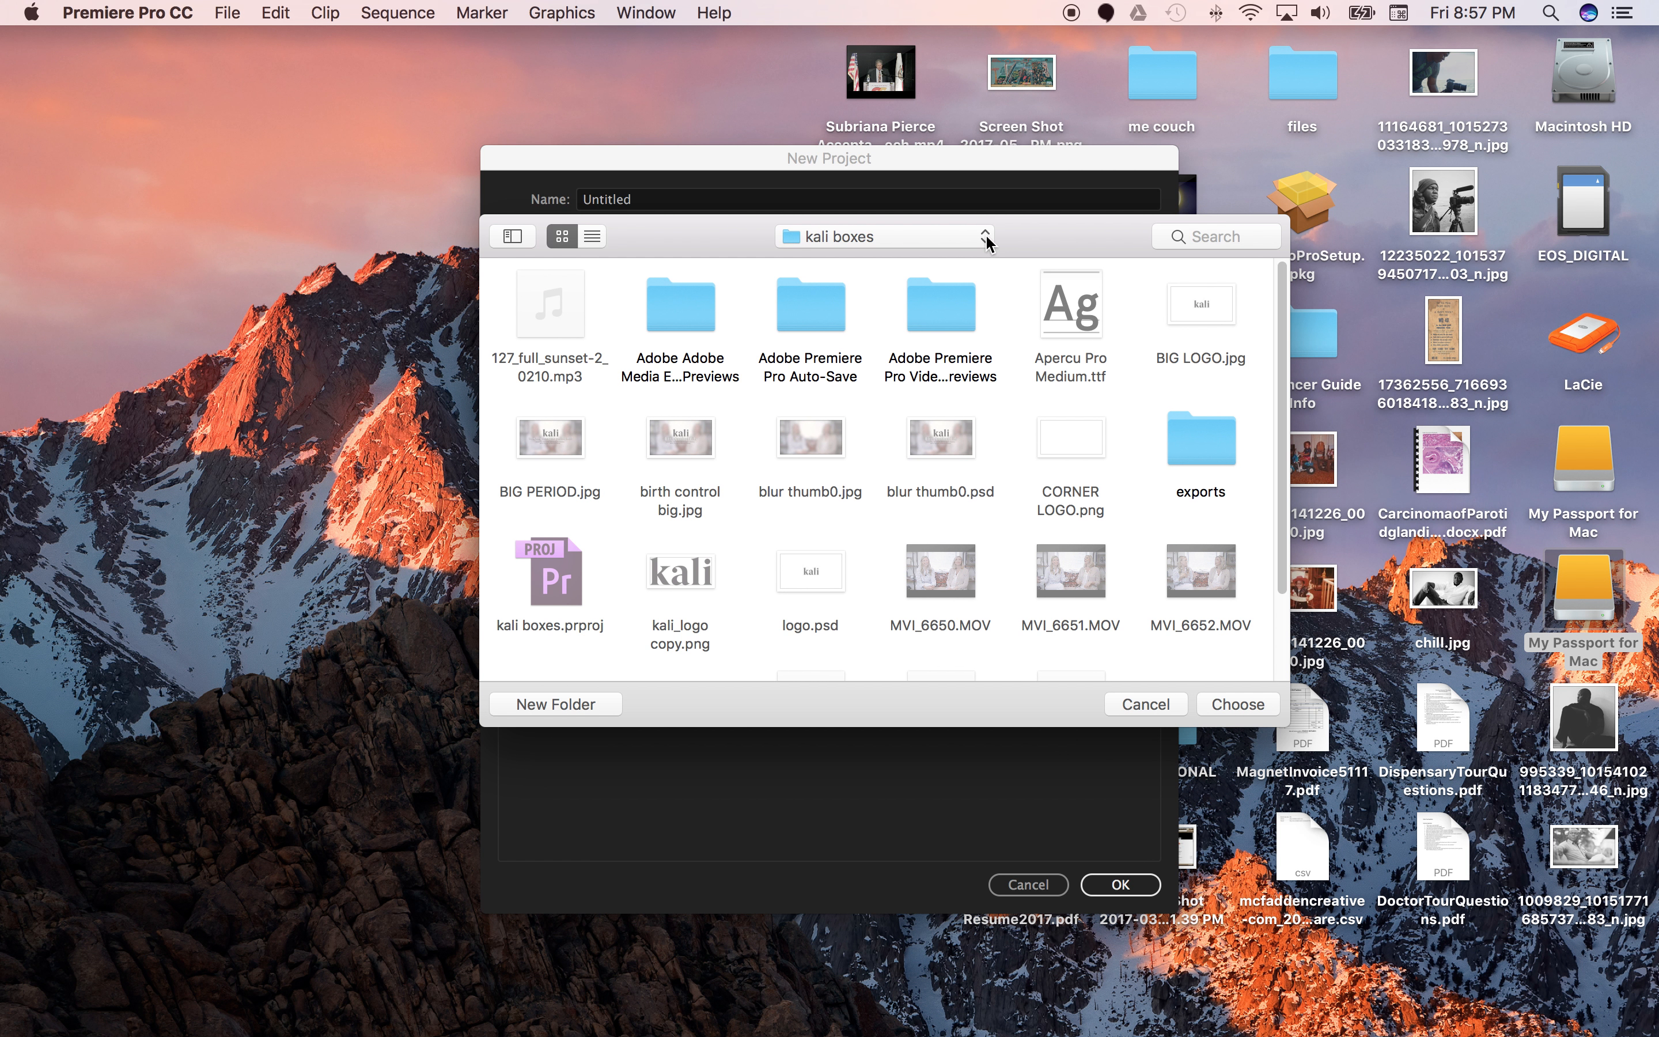
click(971, 245)
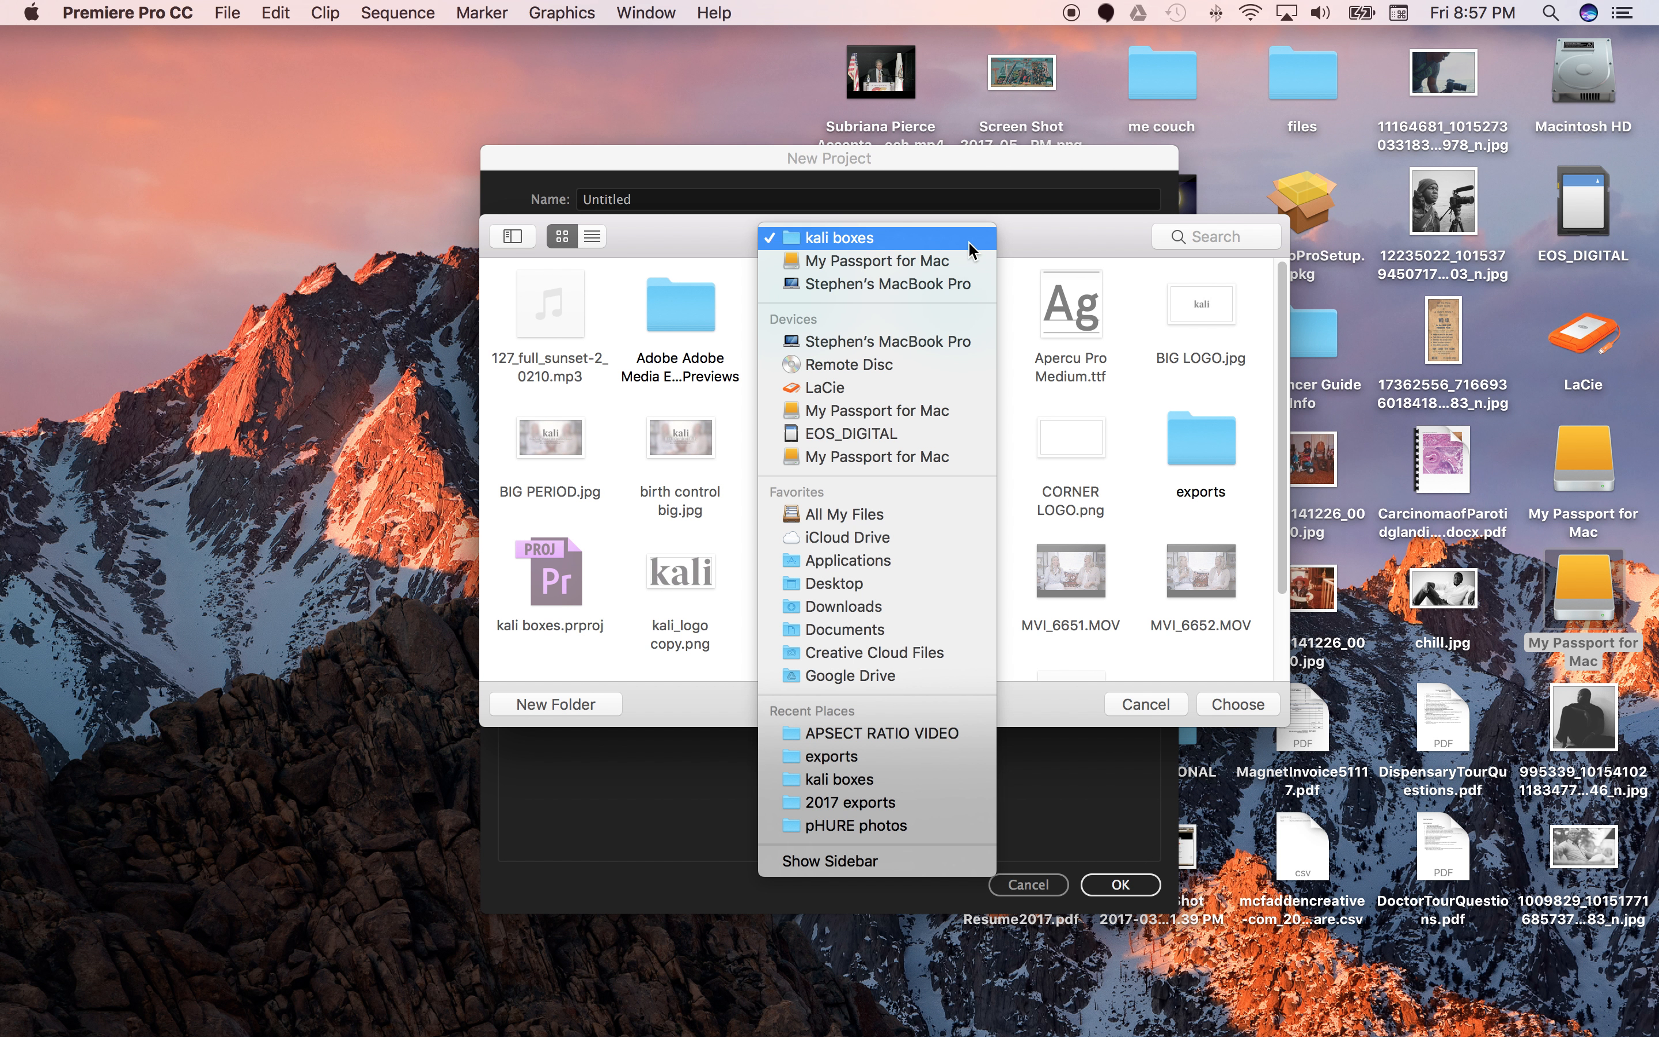
click(937, 734)
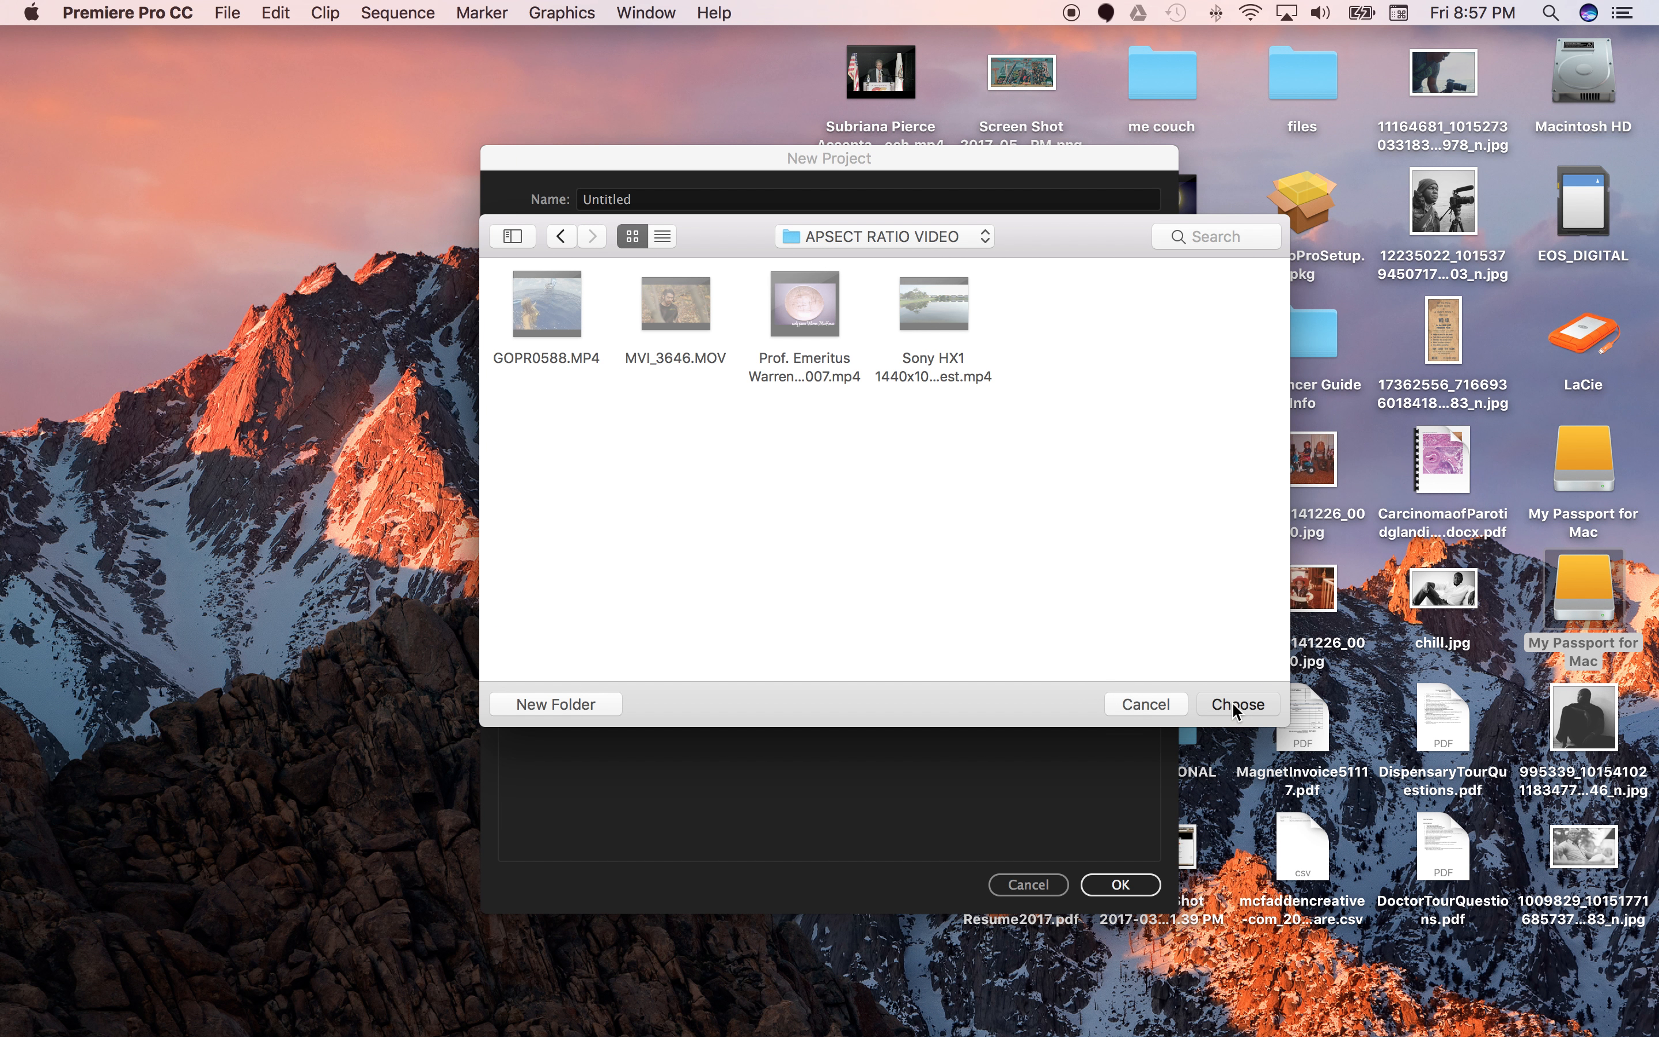
click(1236, 705)
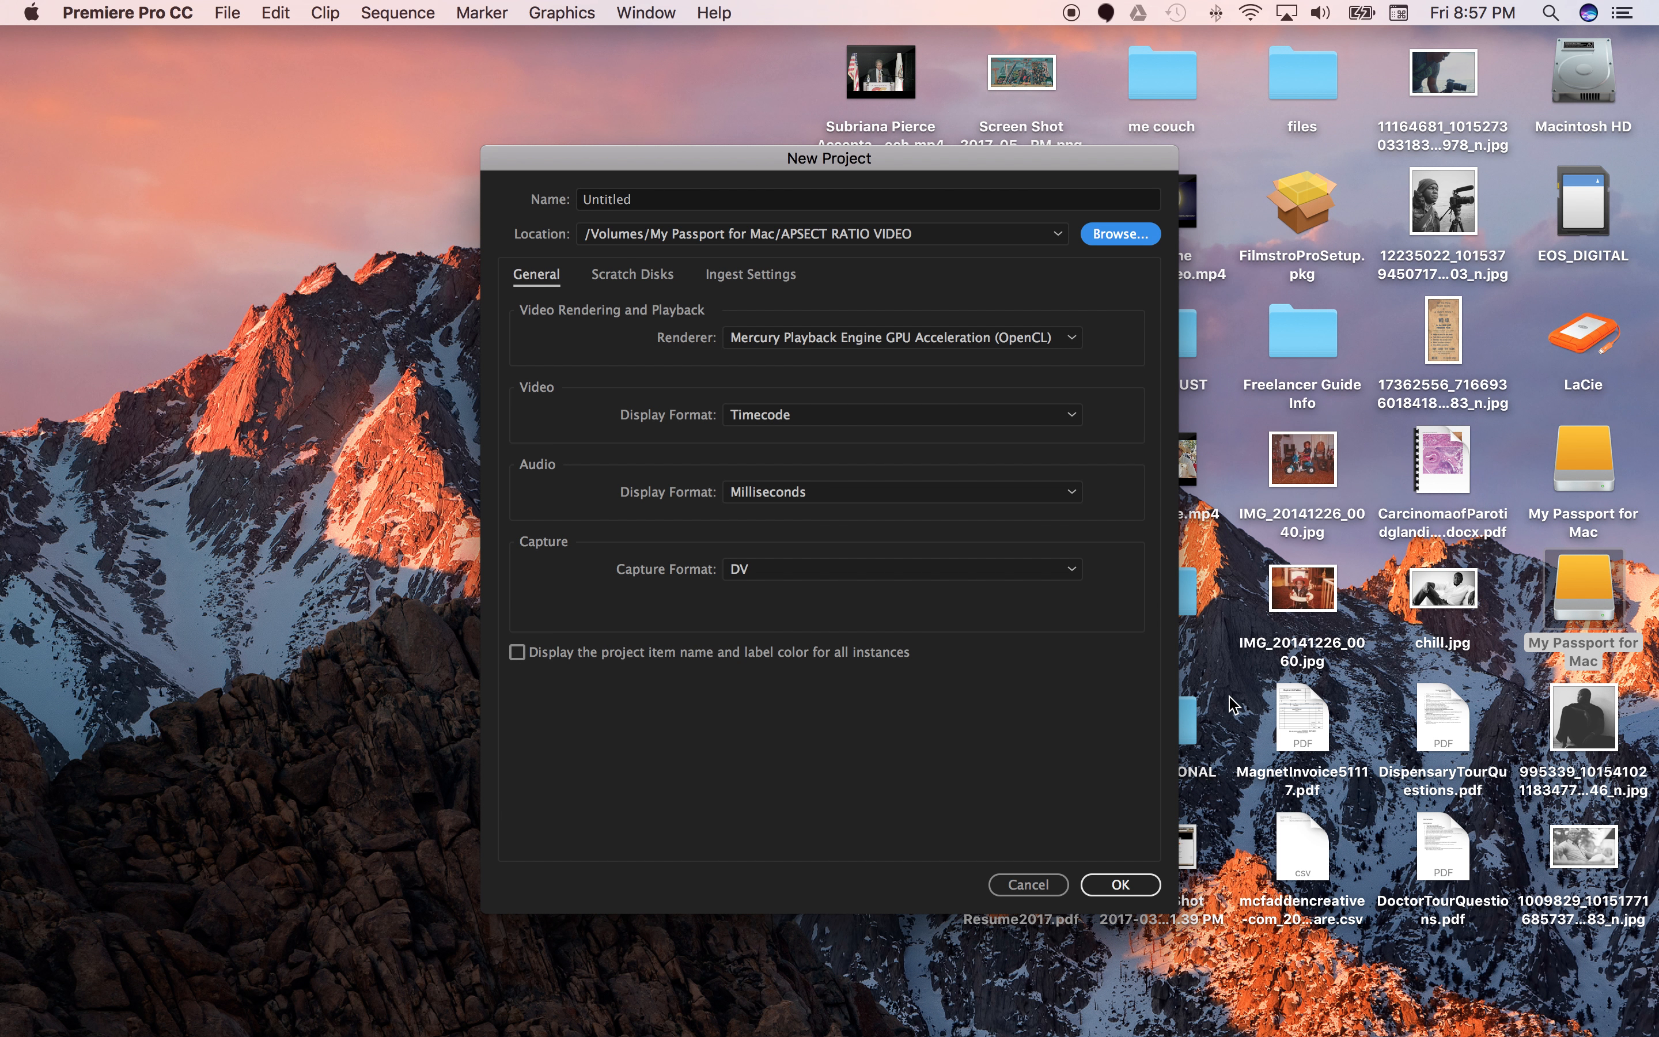
click(1114, 889)
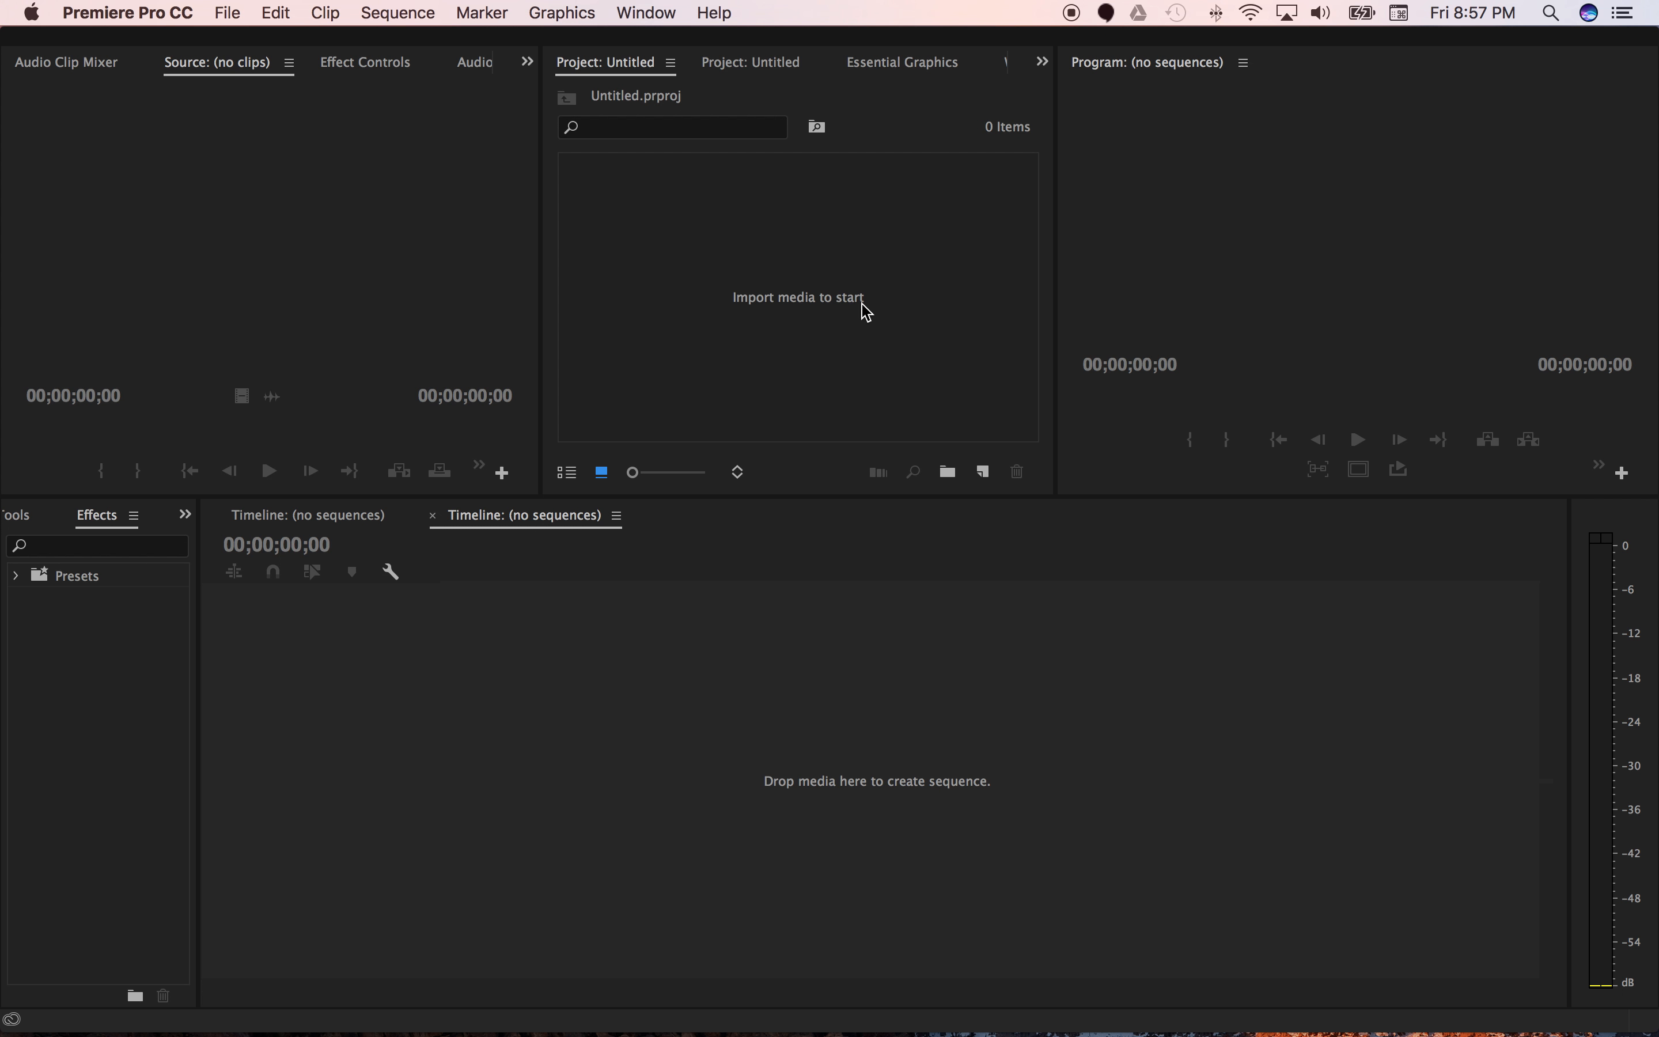
Step: Enlarge the project area and import the four video clips from the APSECT RATIO VIDEO folder, leaving out the project file
drag(816, 499, 821, 572)
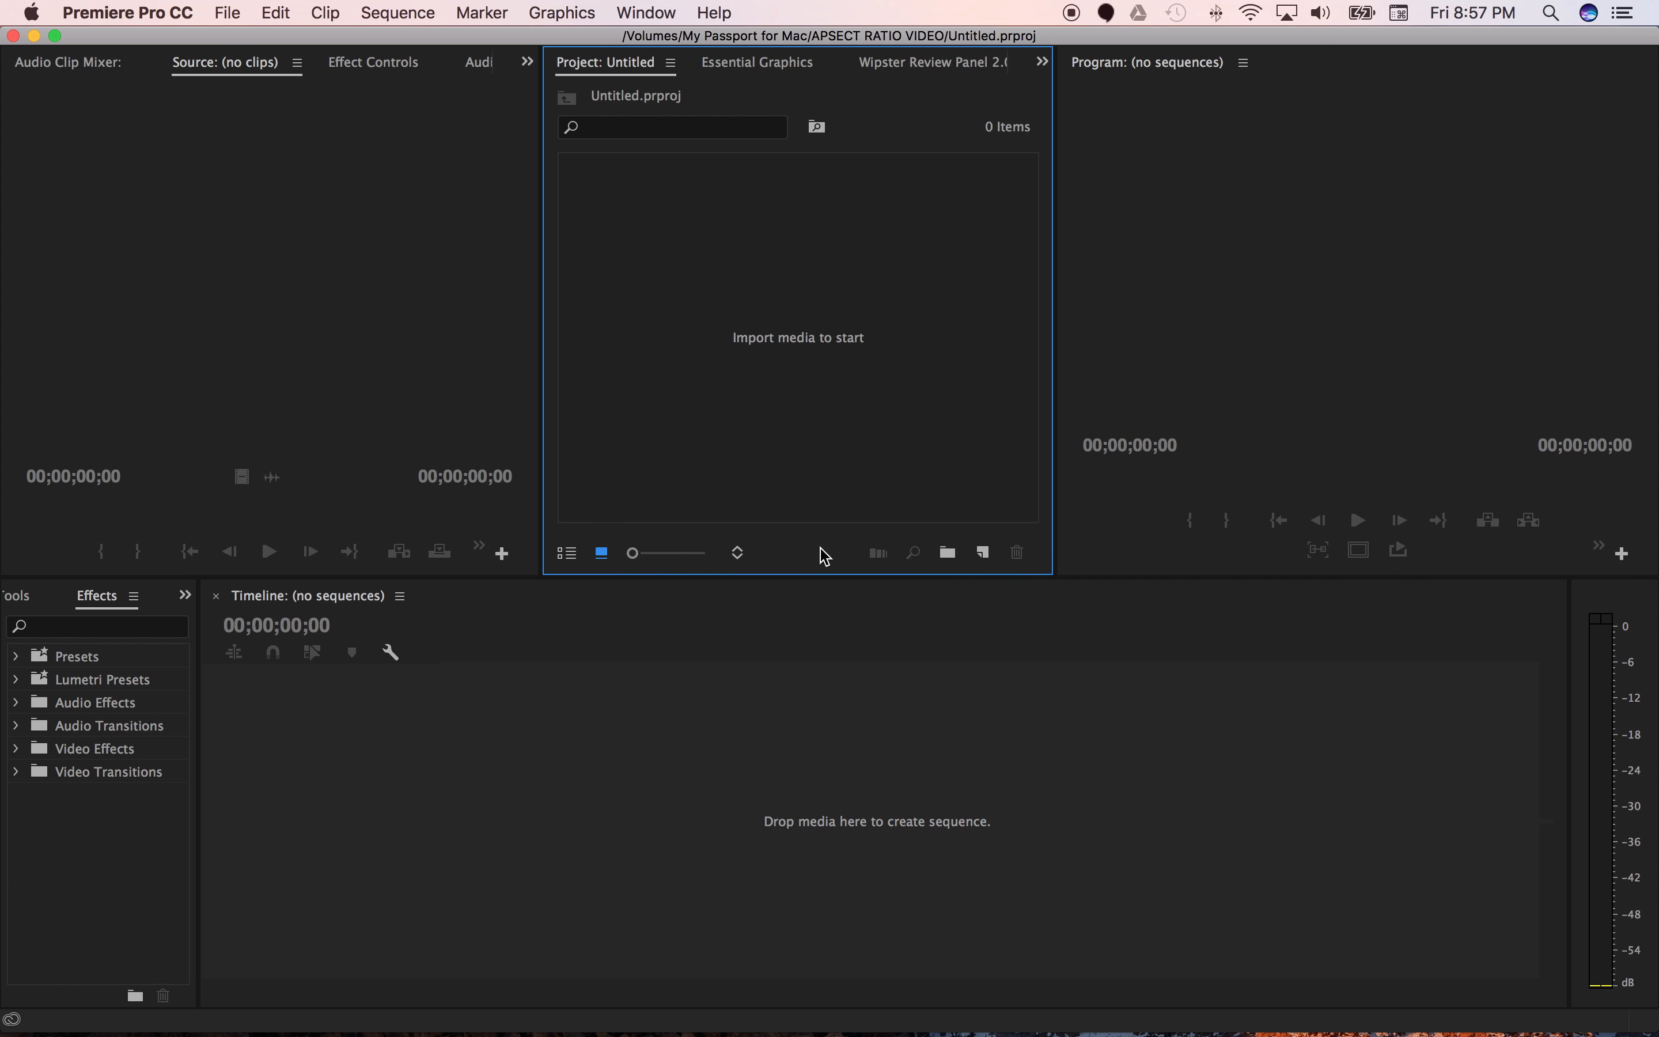
double_click(809, 336)
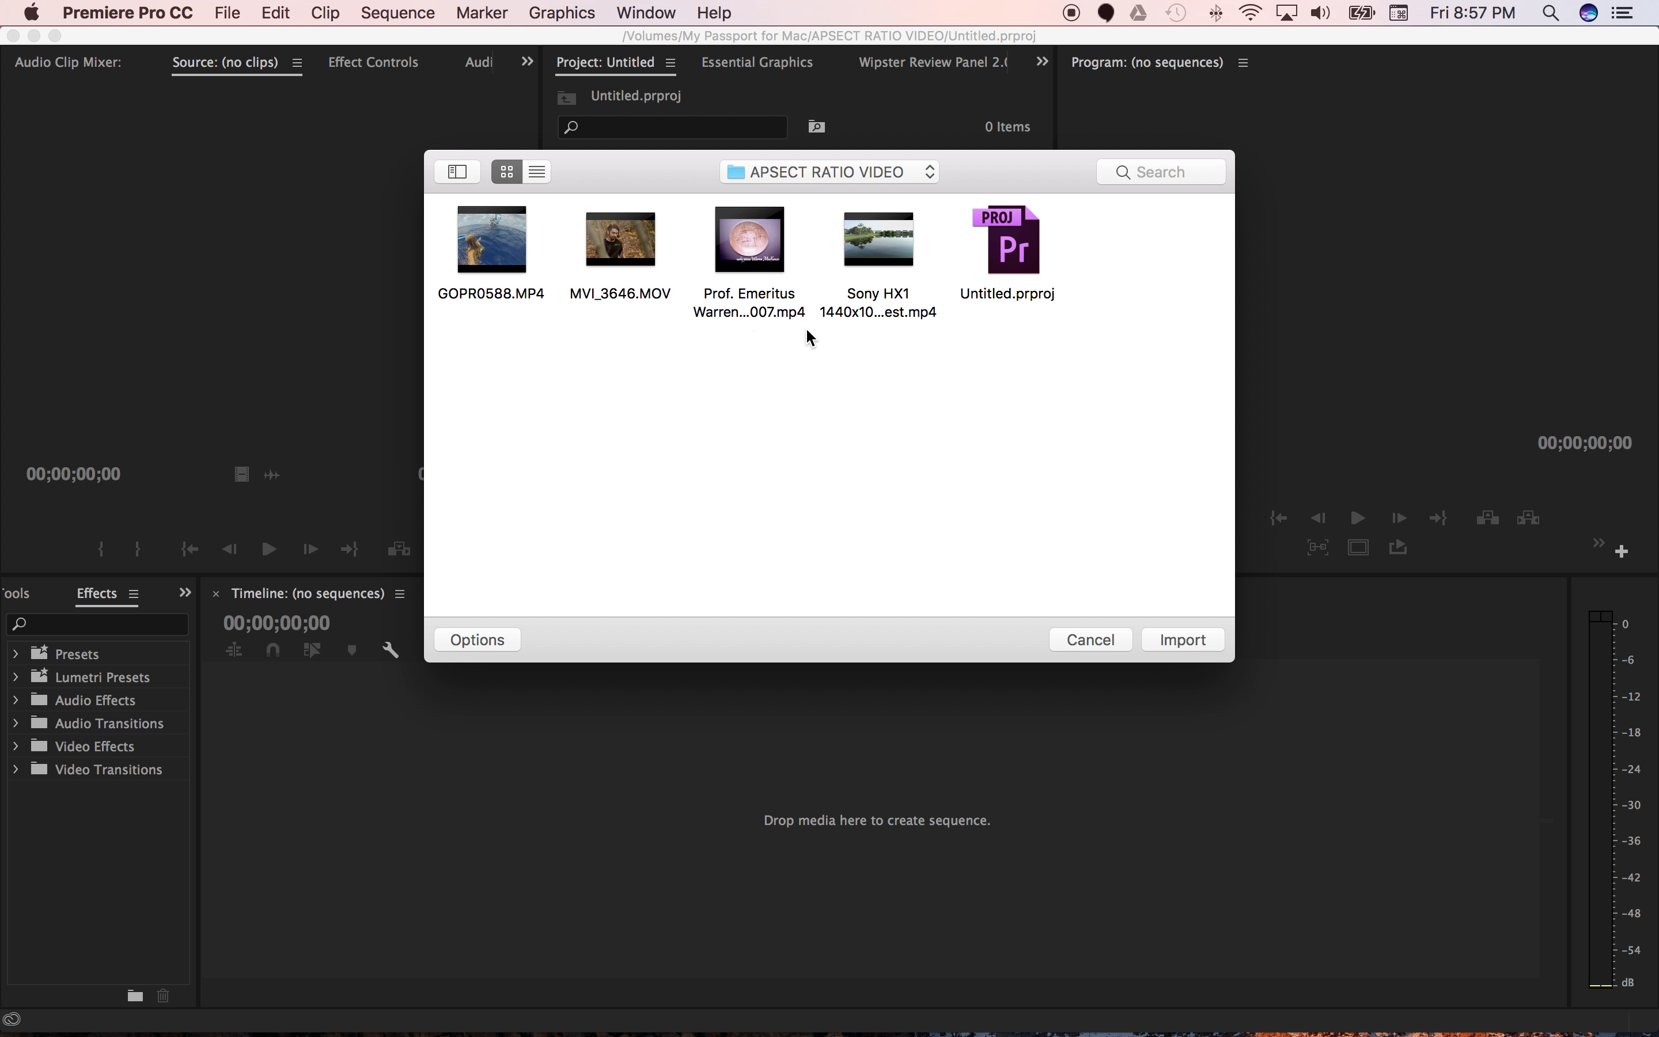
drag(488, 350, 895, 241)
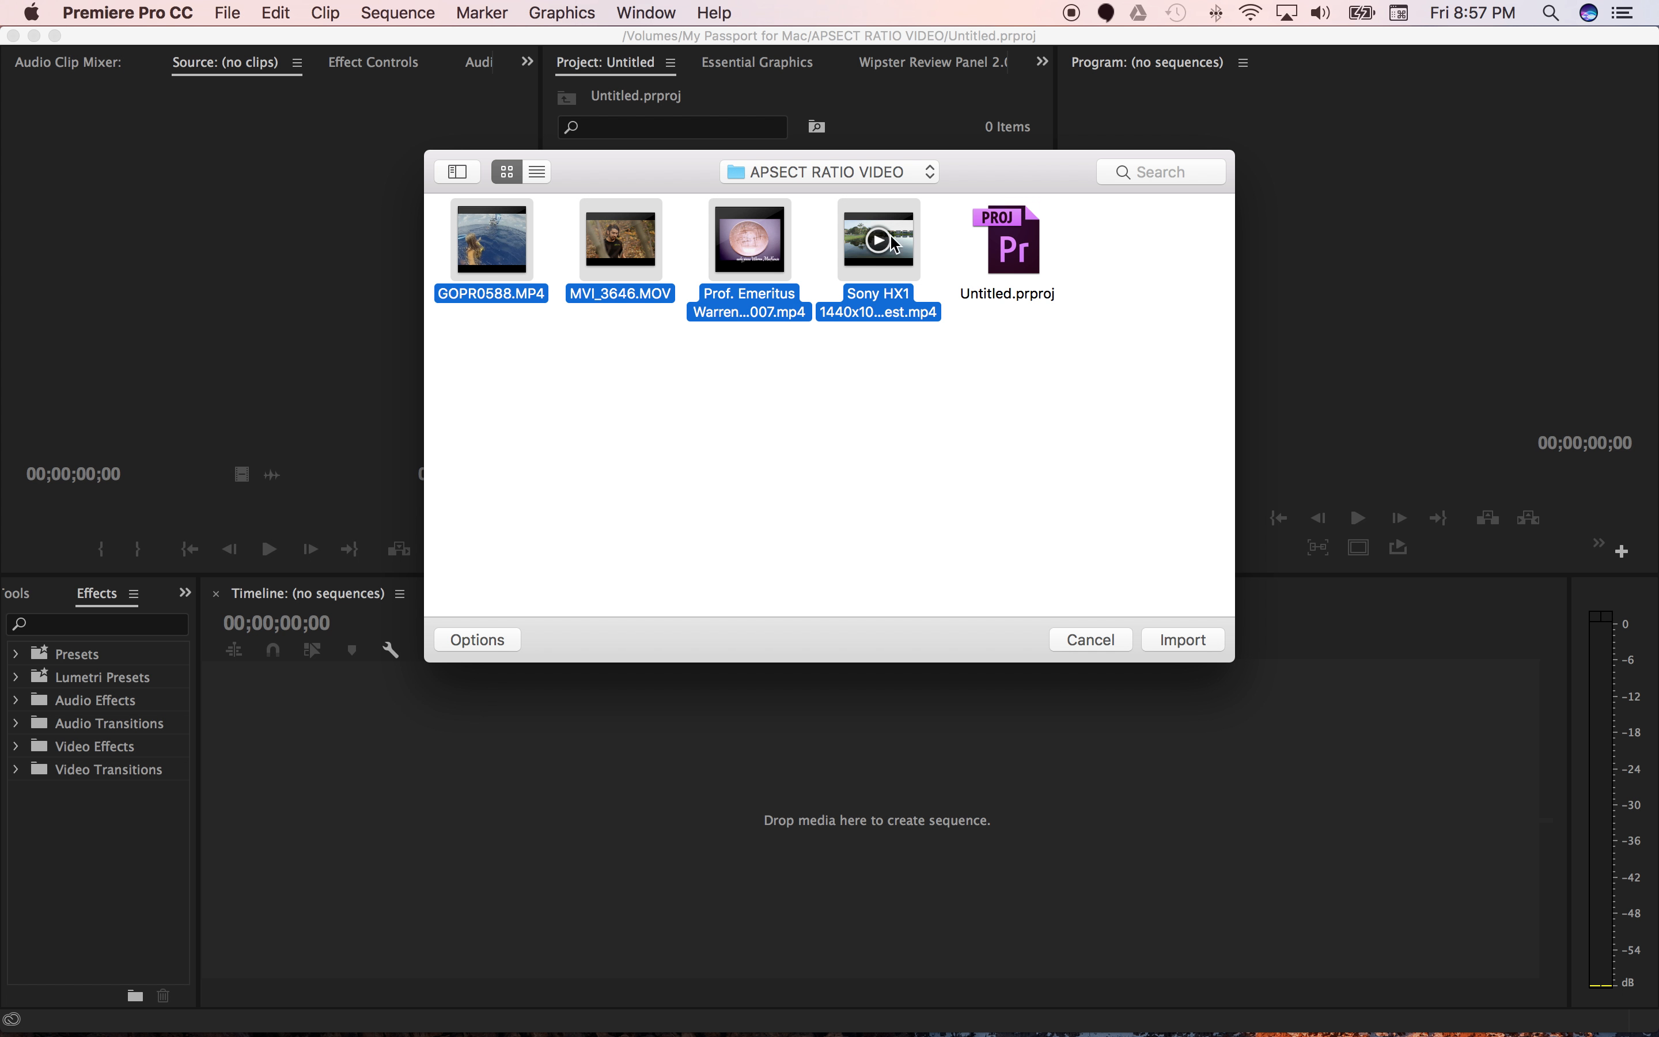
click(1184, 642)
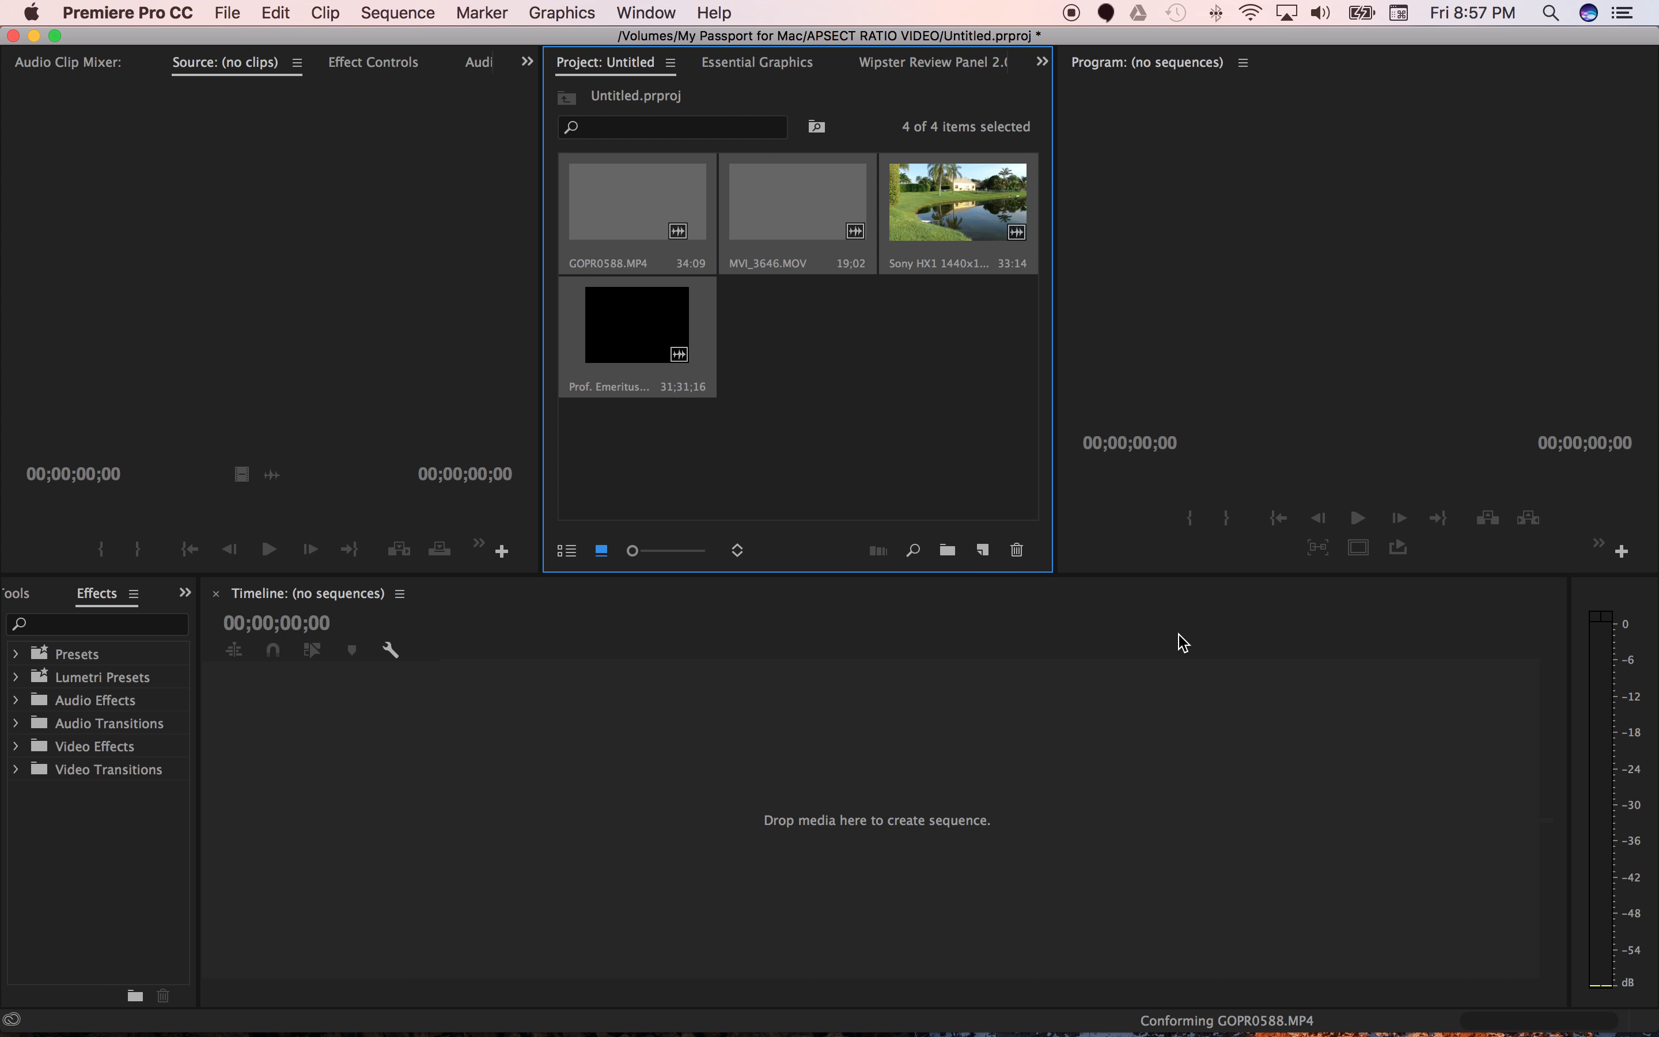
click(774, 355)
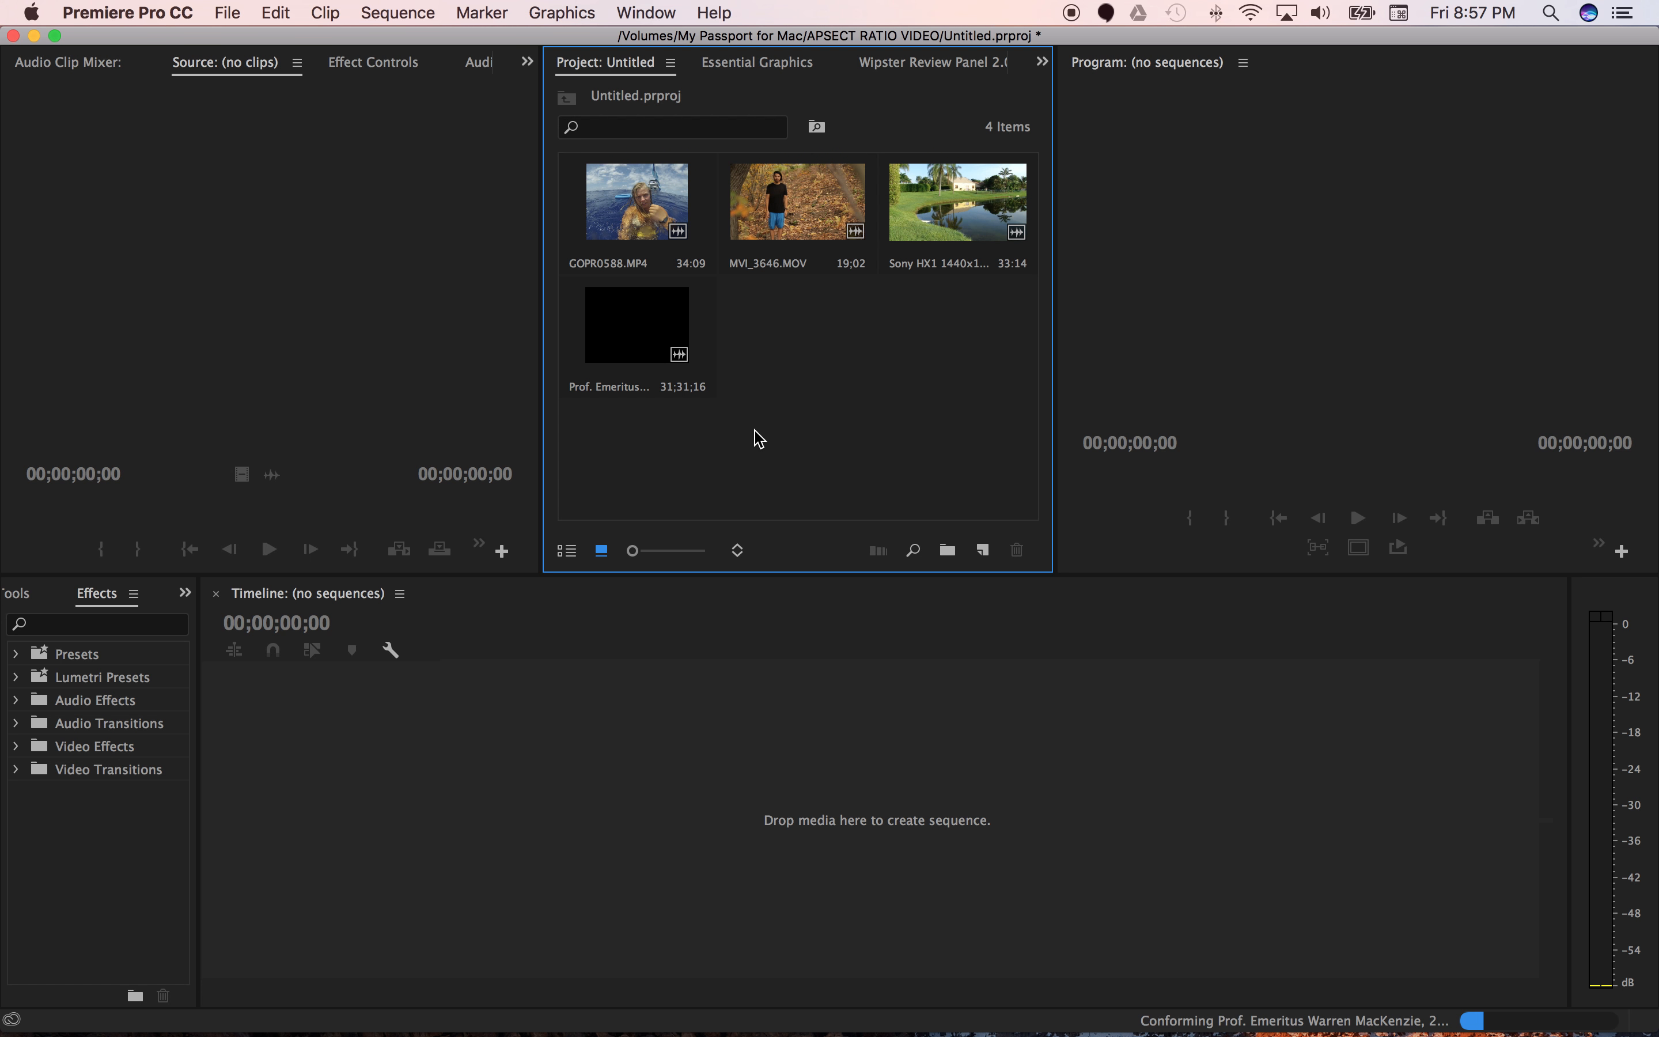
Step: Create a new sequence from the Digital SLR 1080p preset DSLR 1080p24, keeping the default sequence name
key(super+n)
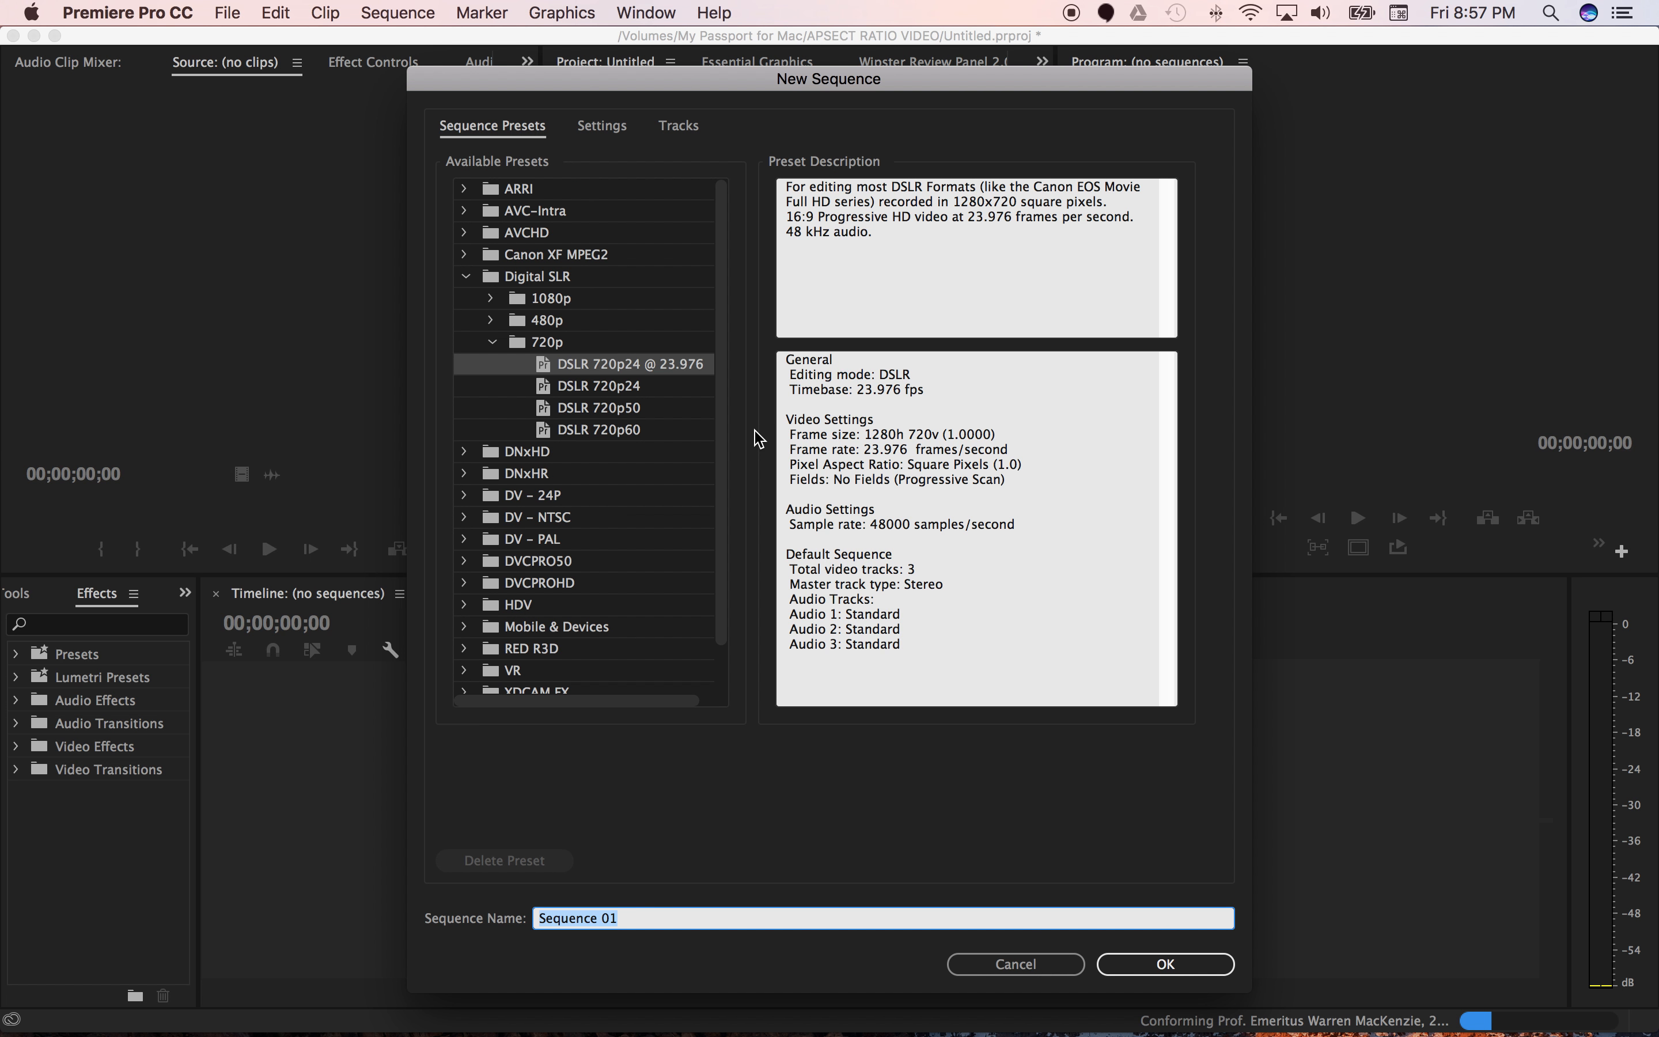
click(491, 341)
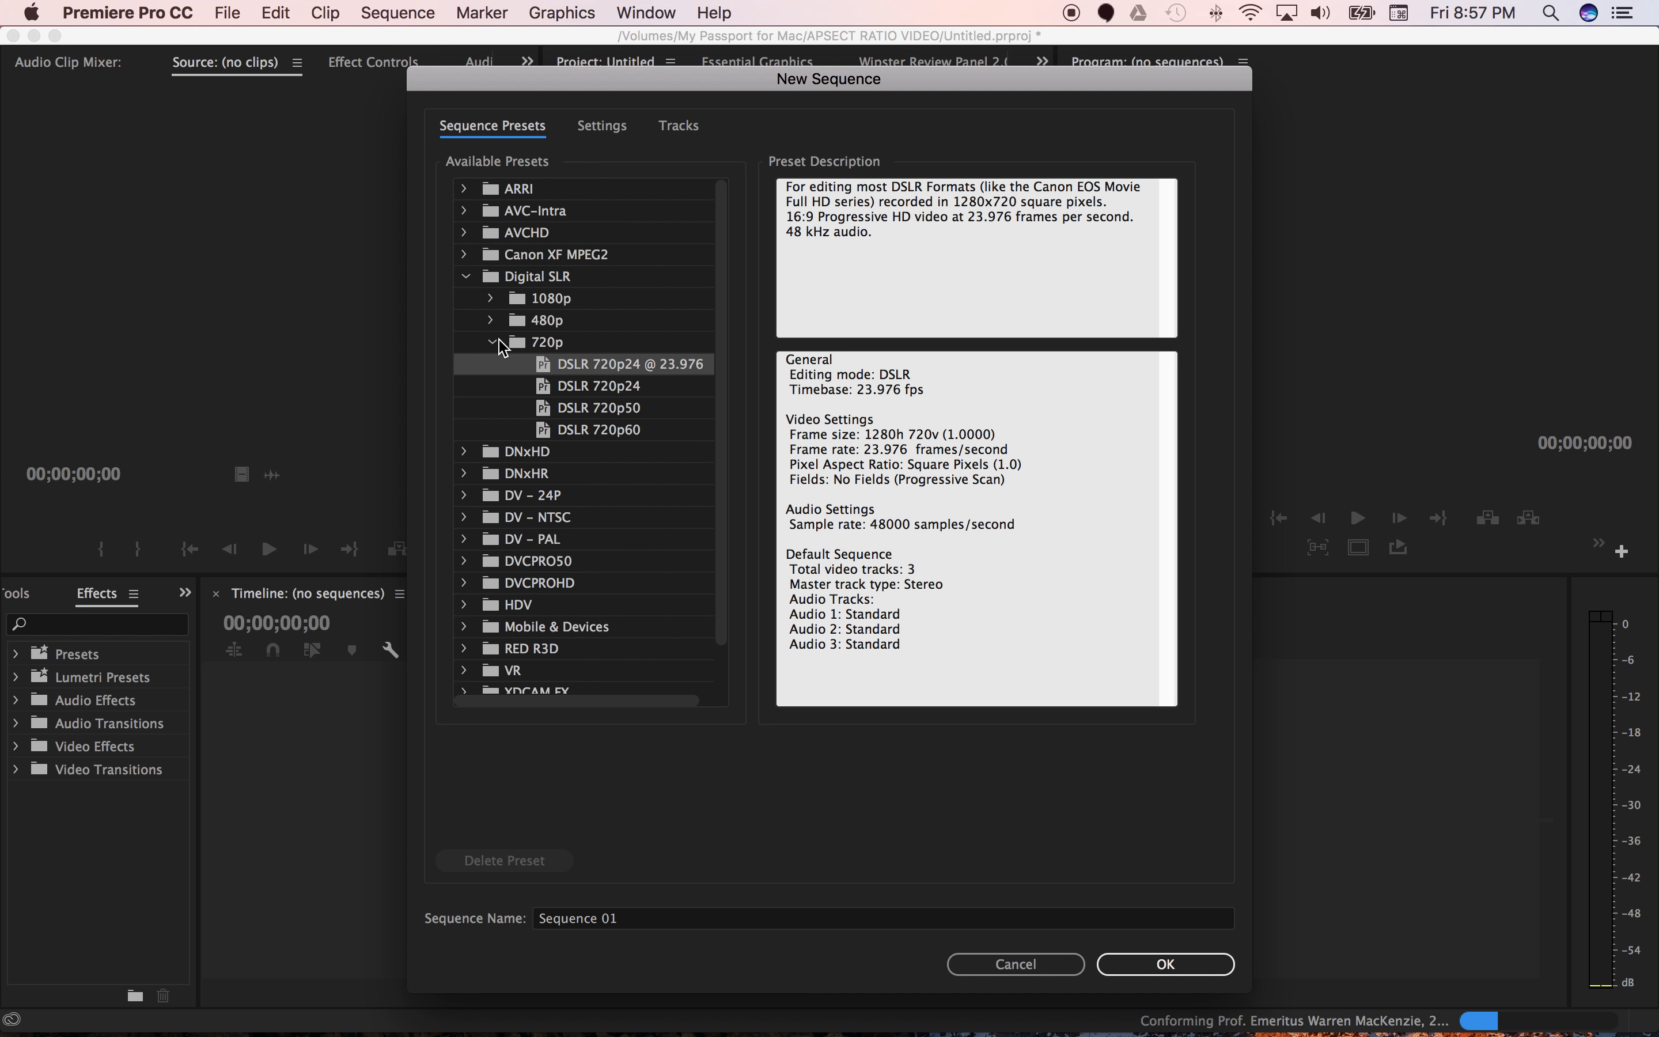
click(491, 299)
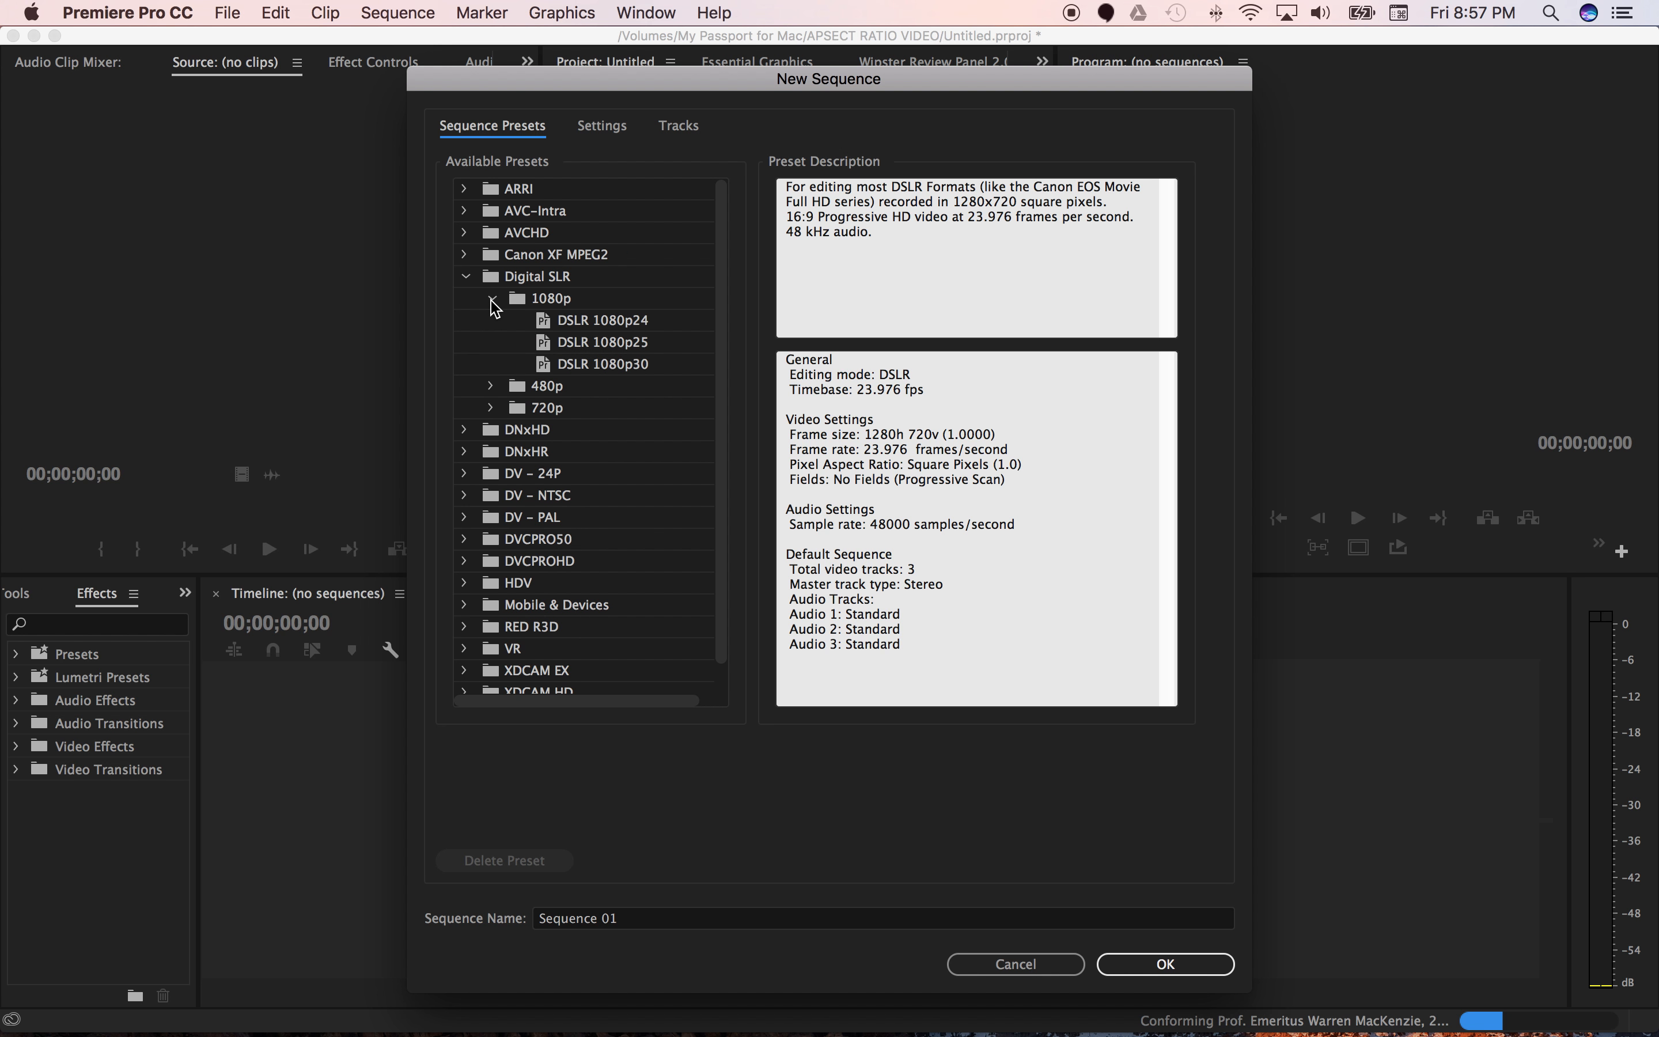
click(549, 323)
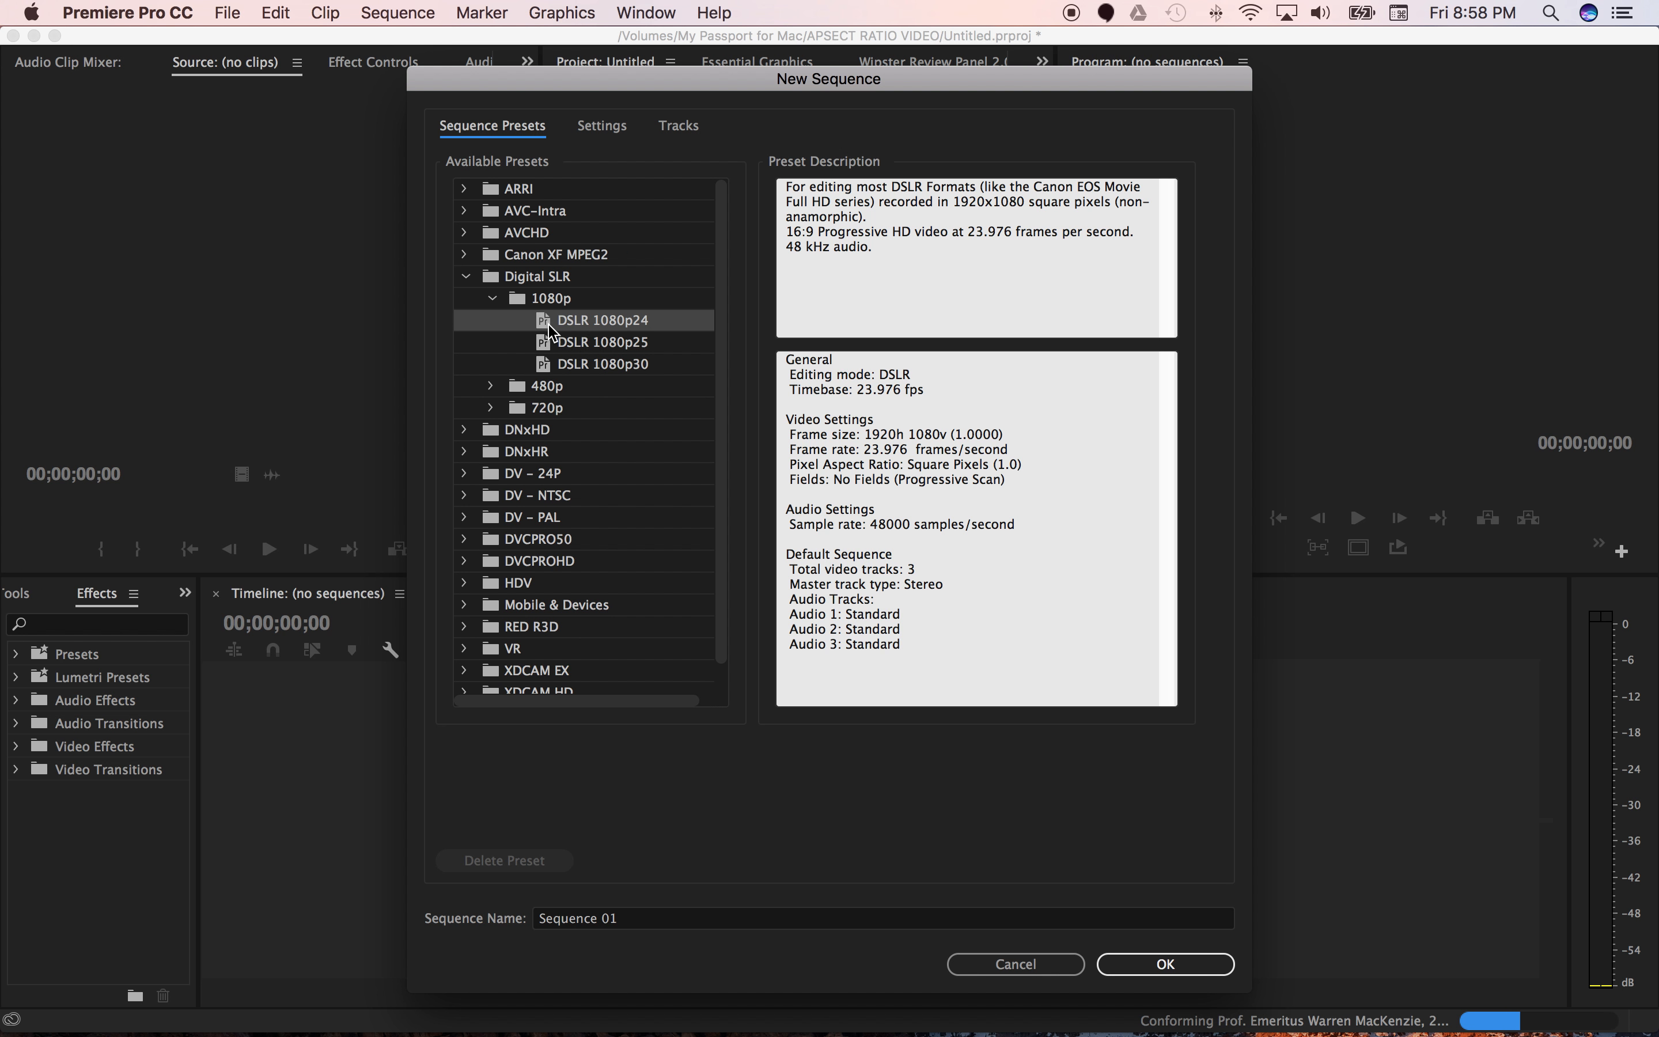
click(1186, 968)
drag(974, 78, 959, 76)
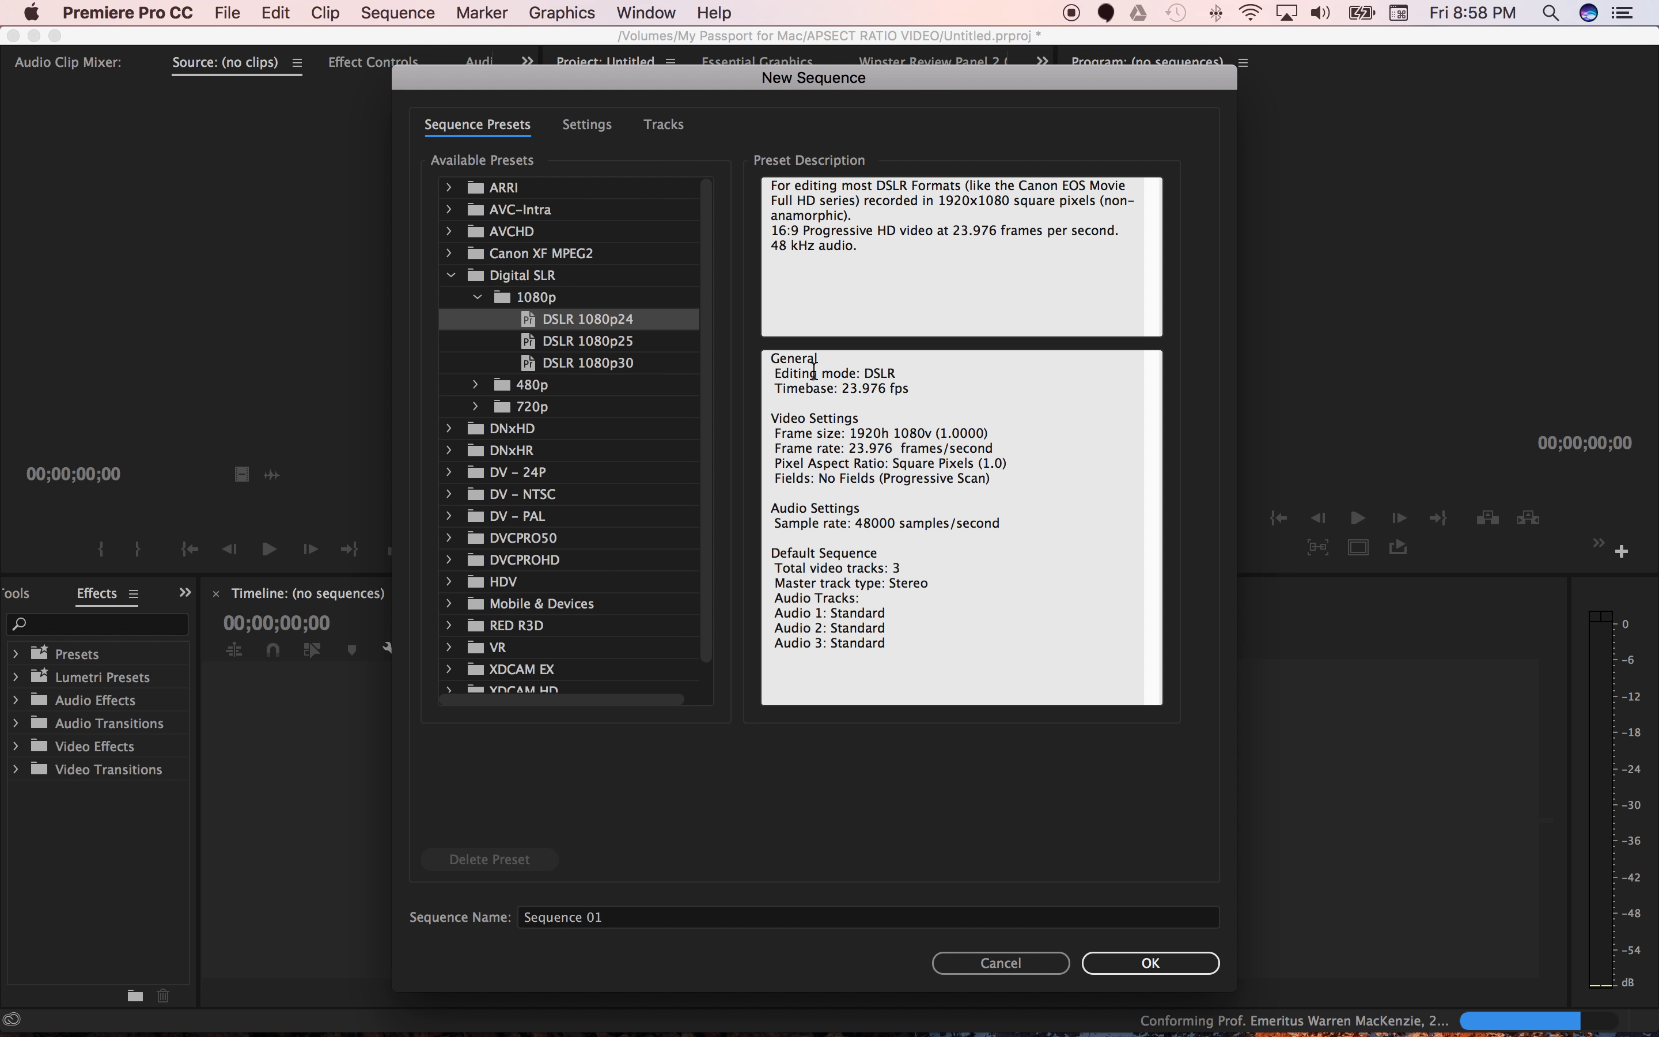
click(1147, 965)
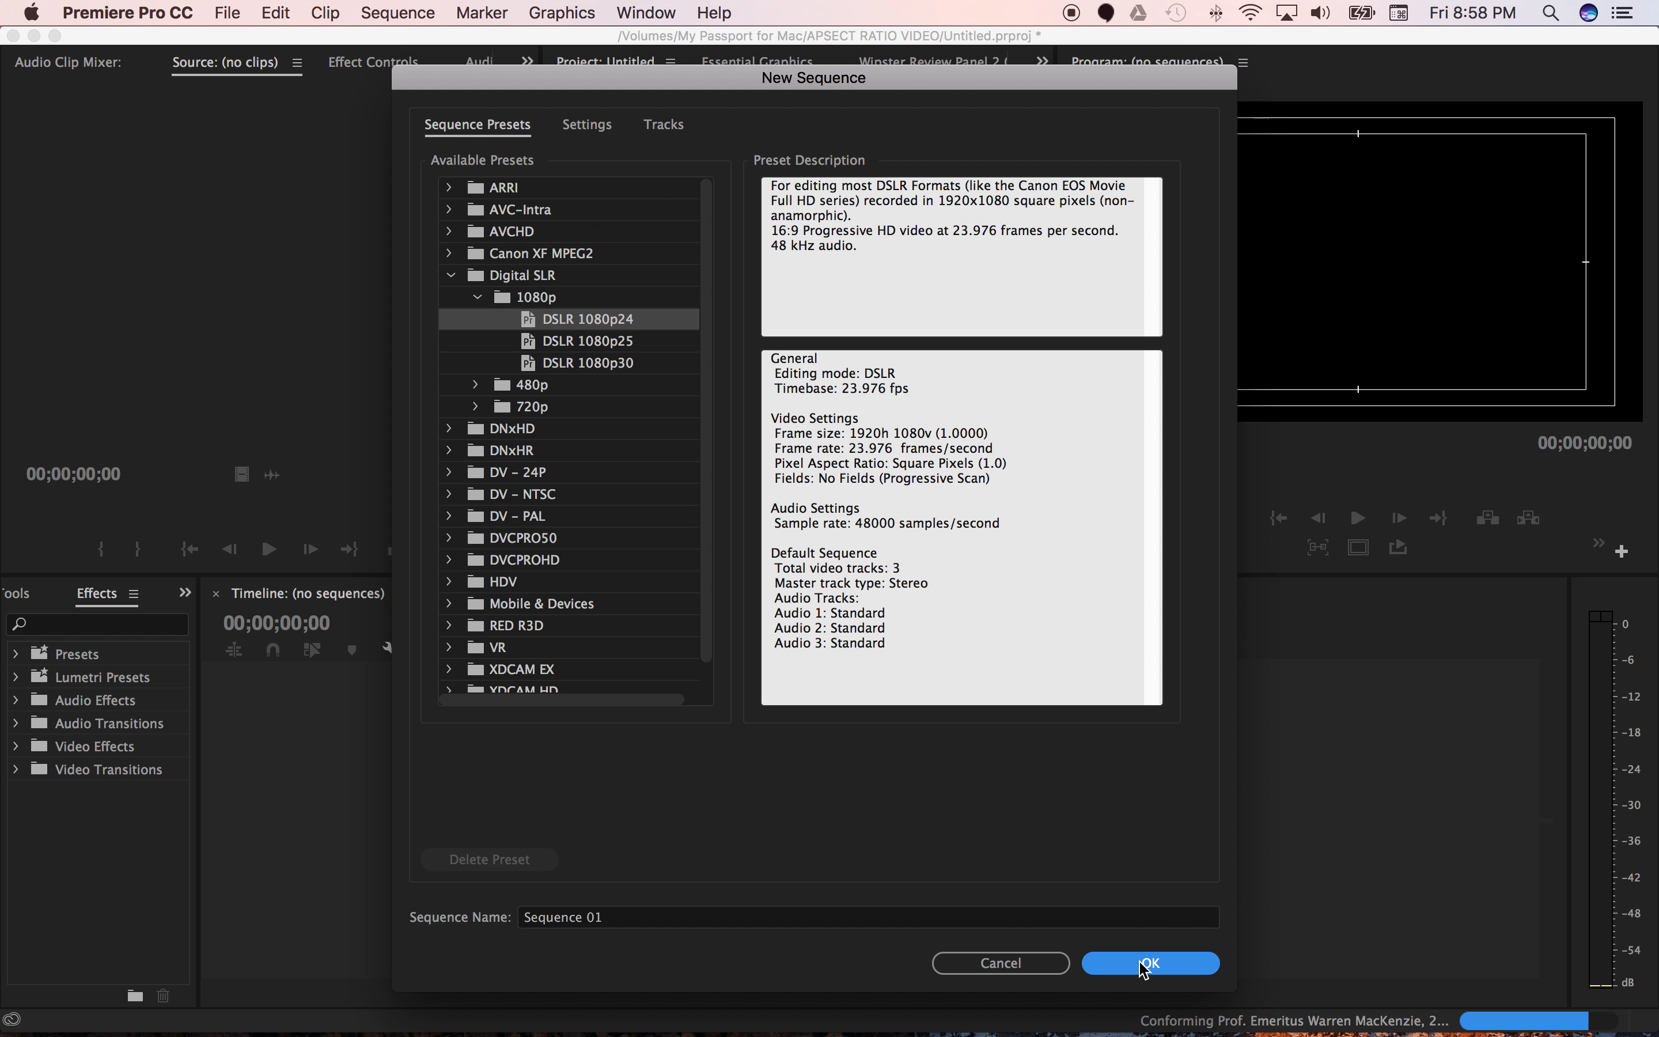
Step: Place GOPR0588.MP4 on video track V1 at about 55 seconds, keeping the existing sequence settings
drag(488, 652, 671, 610)
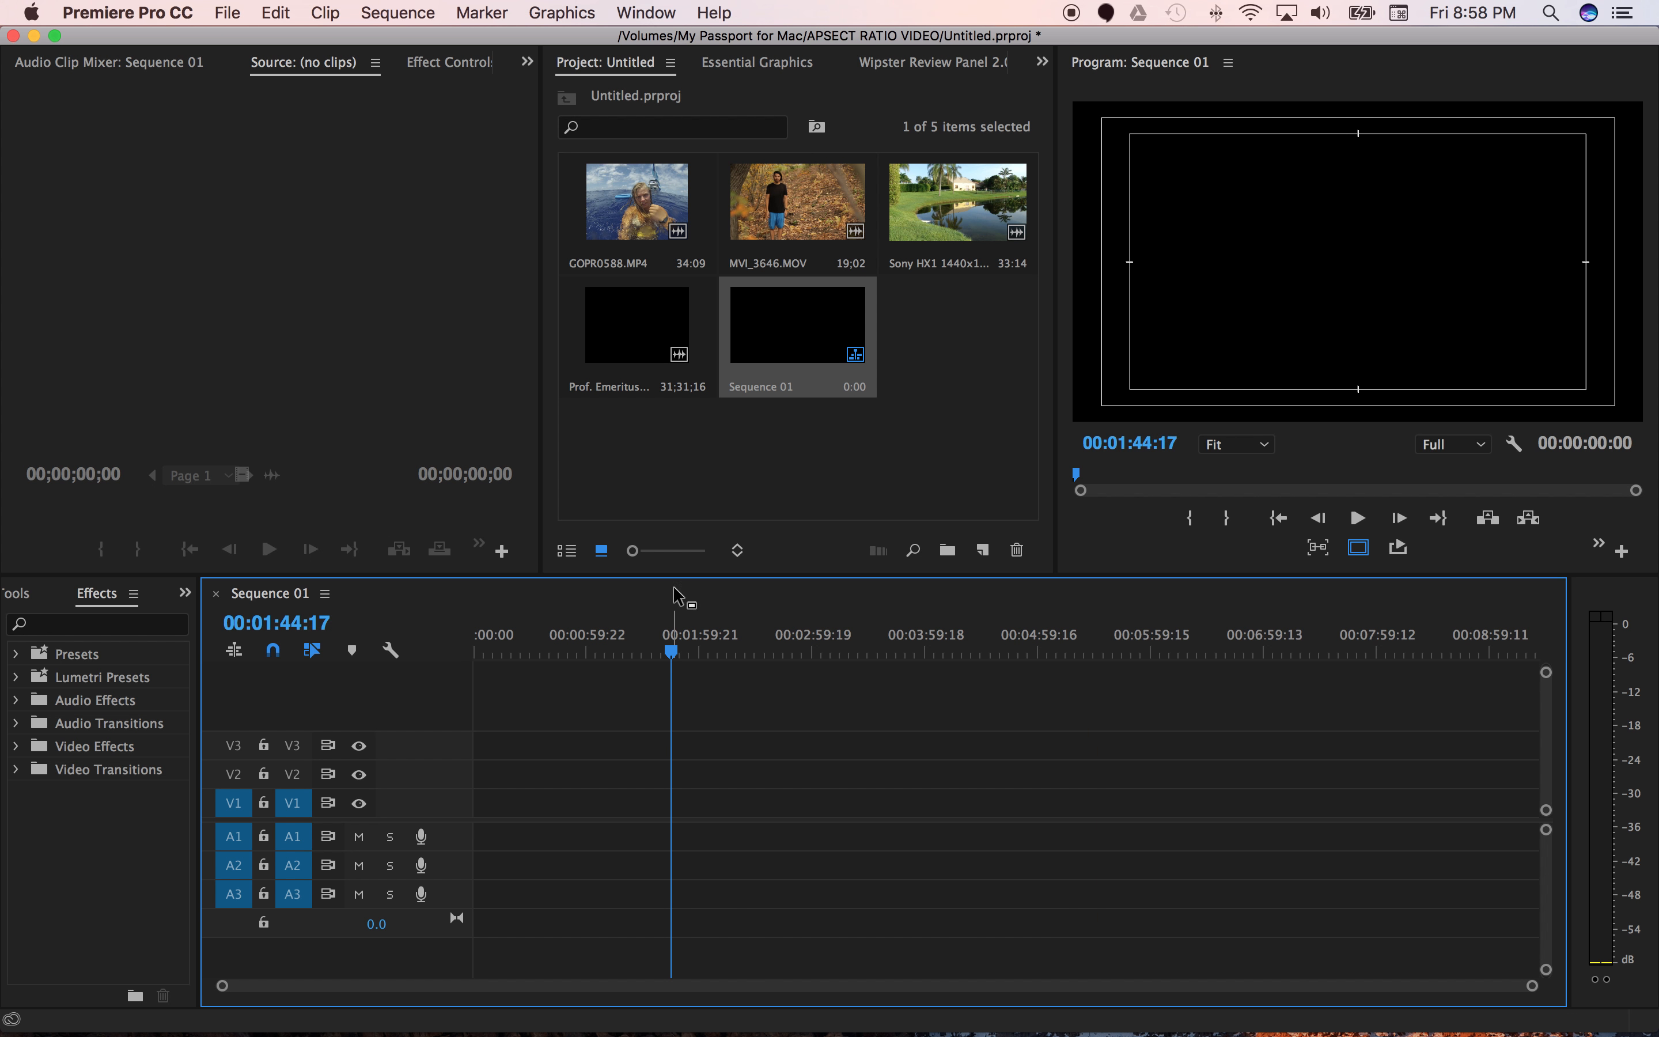
click(663, 218)
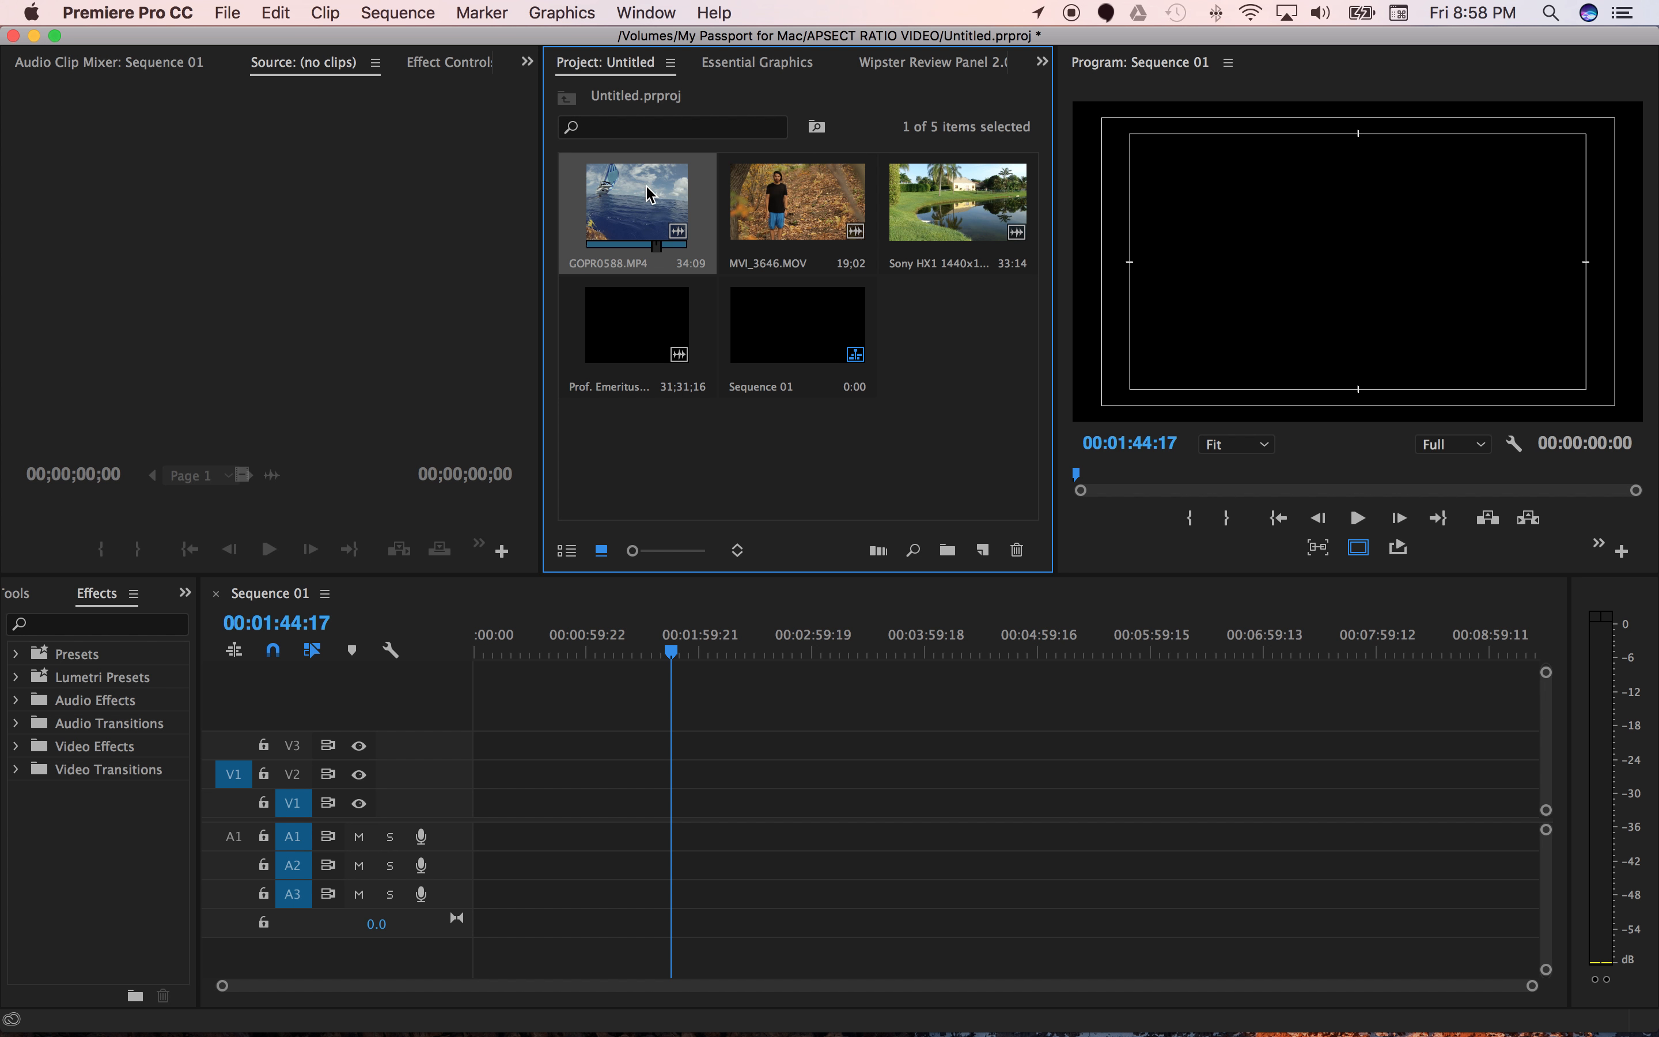
drag(635, 192, 587, 803)
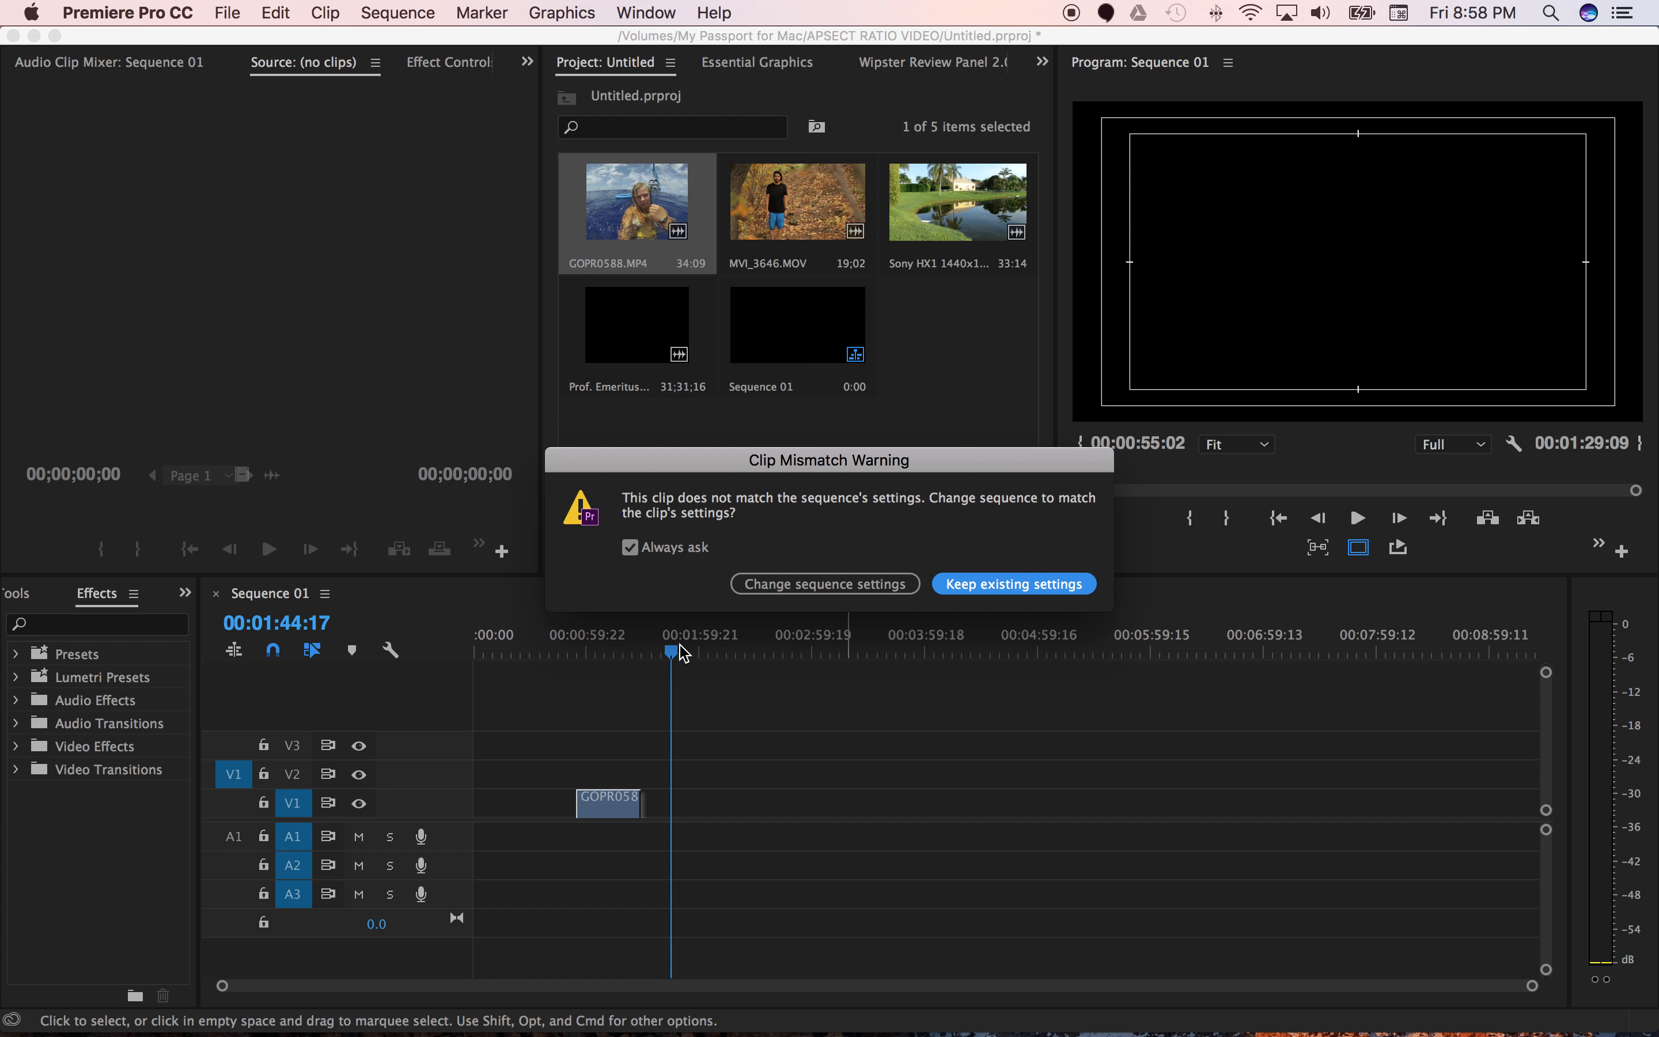
click(991, 589)
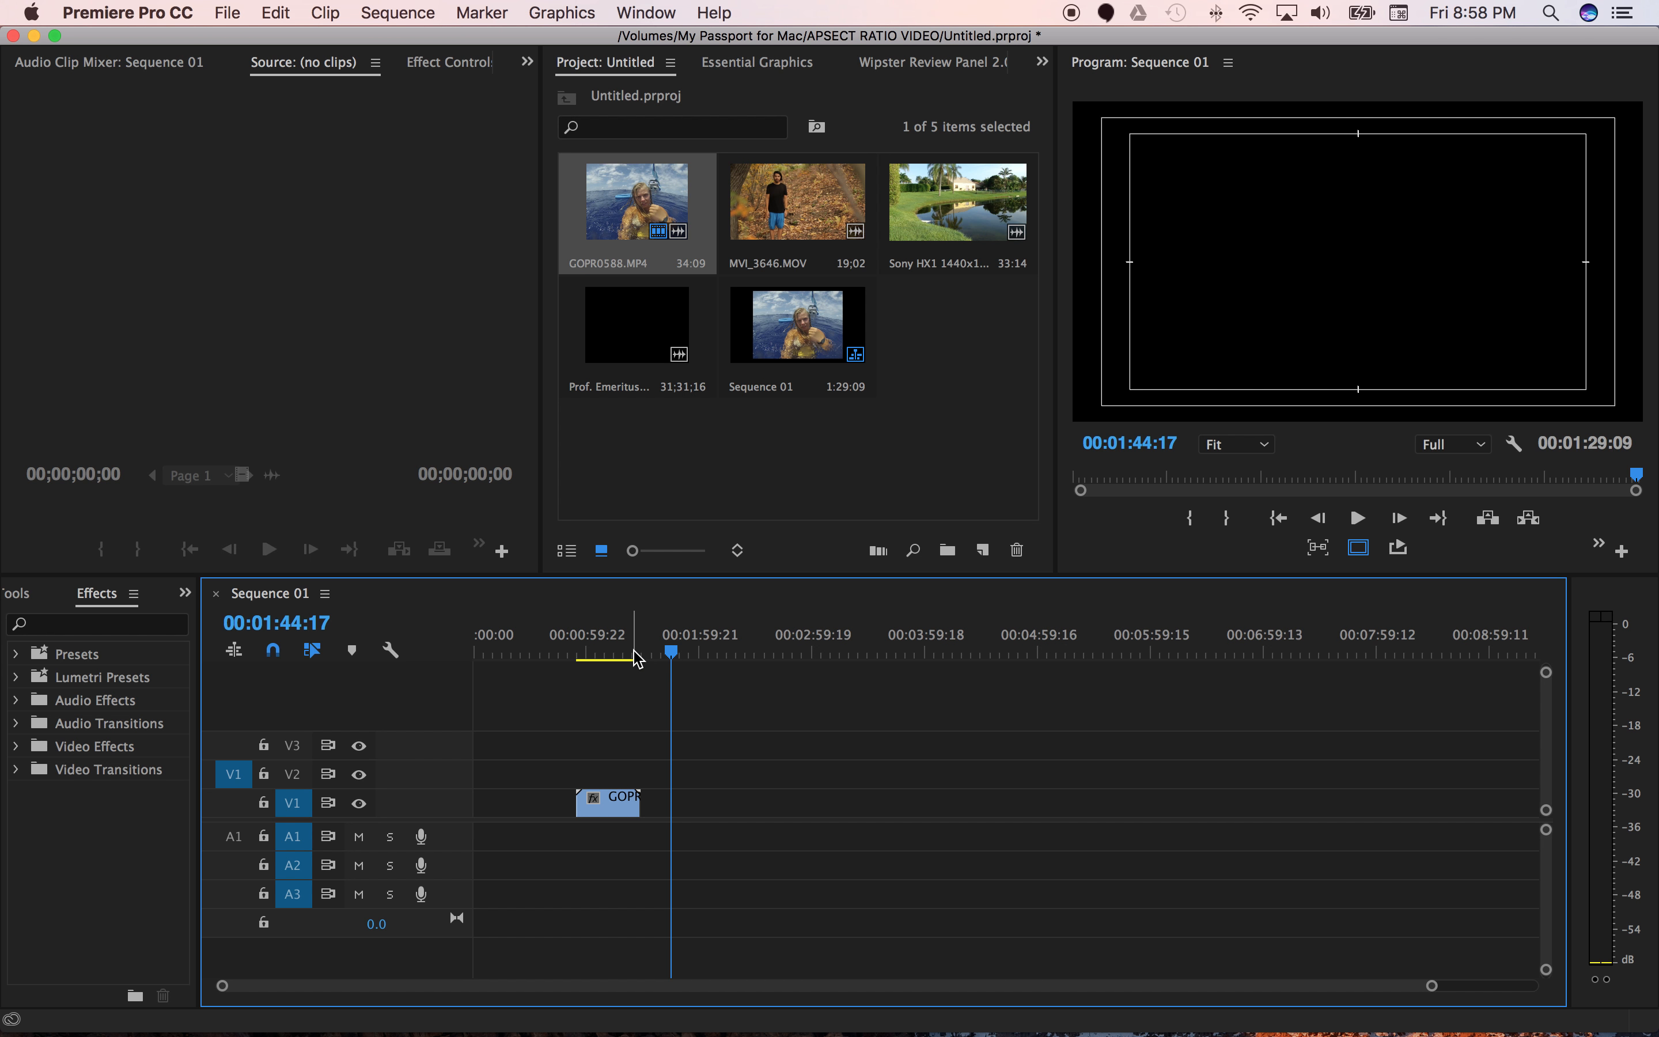
Step: Preview the GOPR0588.MP4 clip in the sequence and scale it up to about 153.9 so it fills the frame
drag(677, 653, 610, 654)
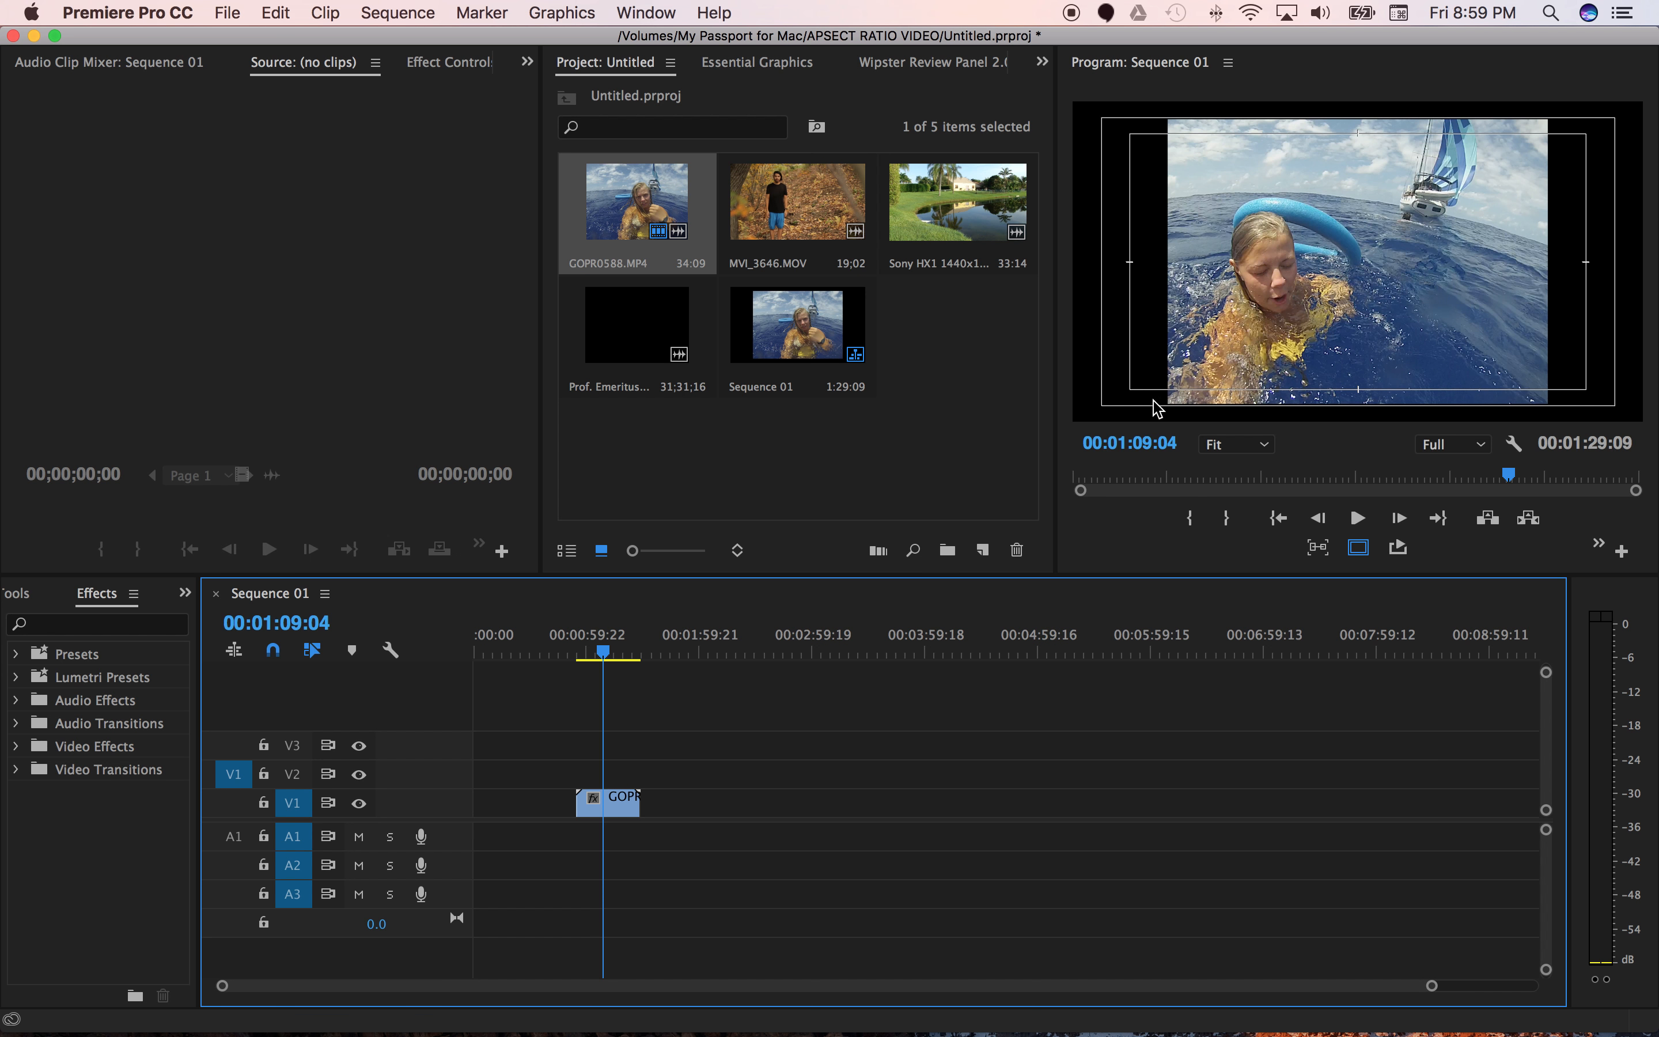
click(610, 803)
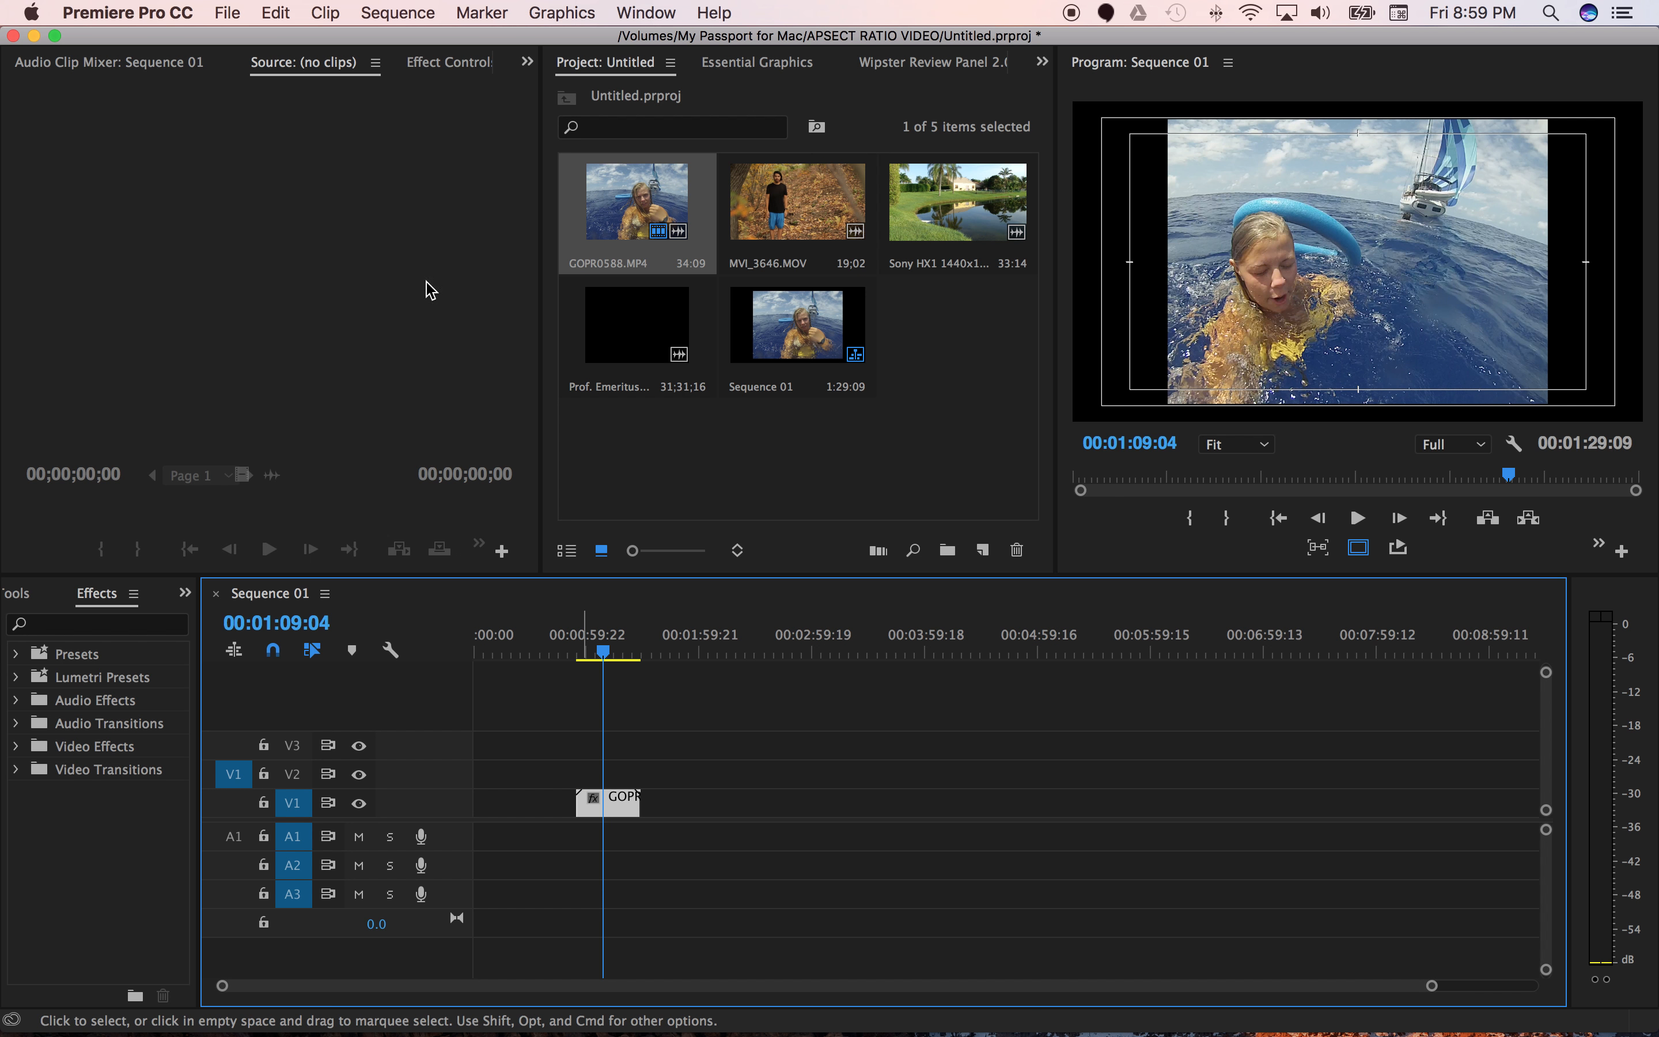
click(447, 66)
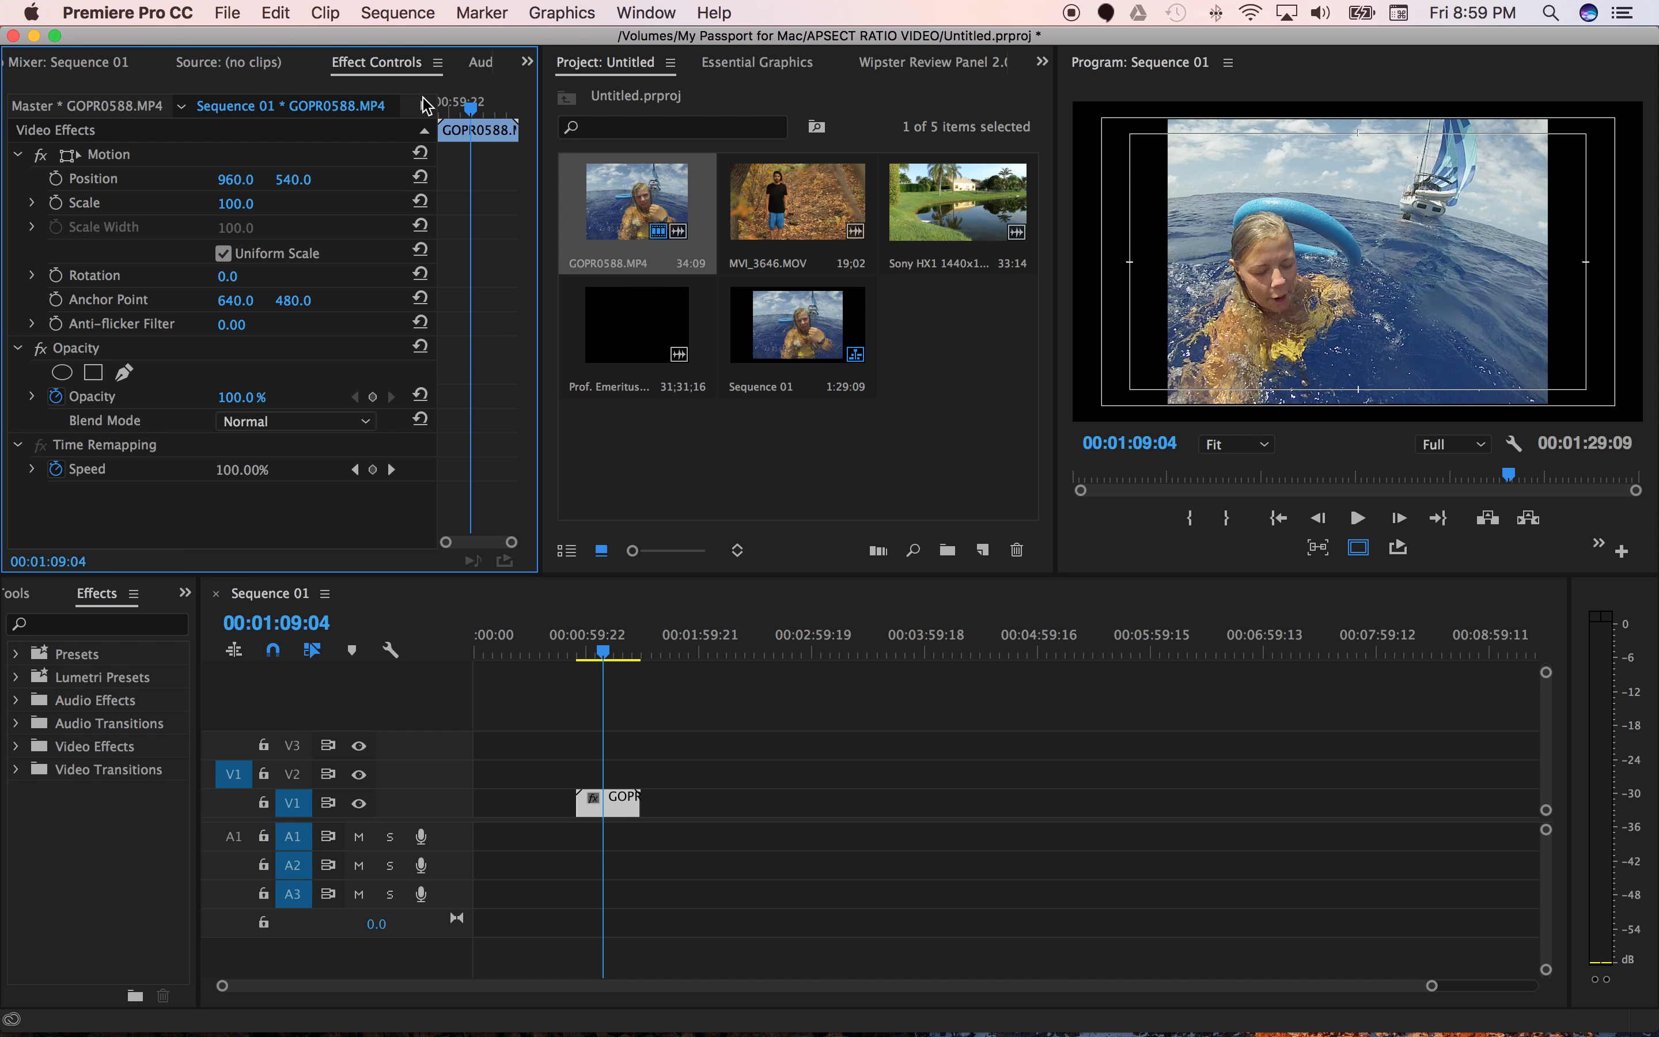
click(32, 203)
drag(223, 247, 321, 248)
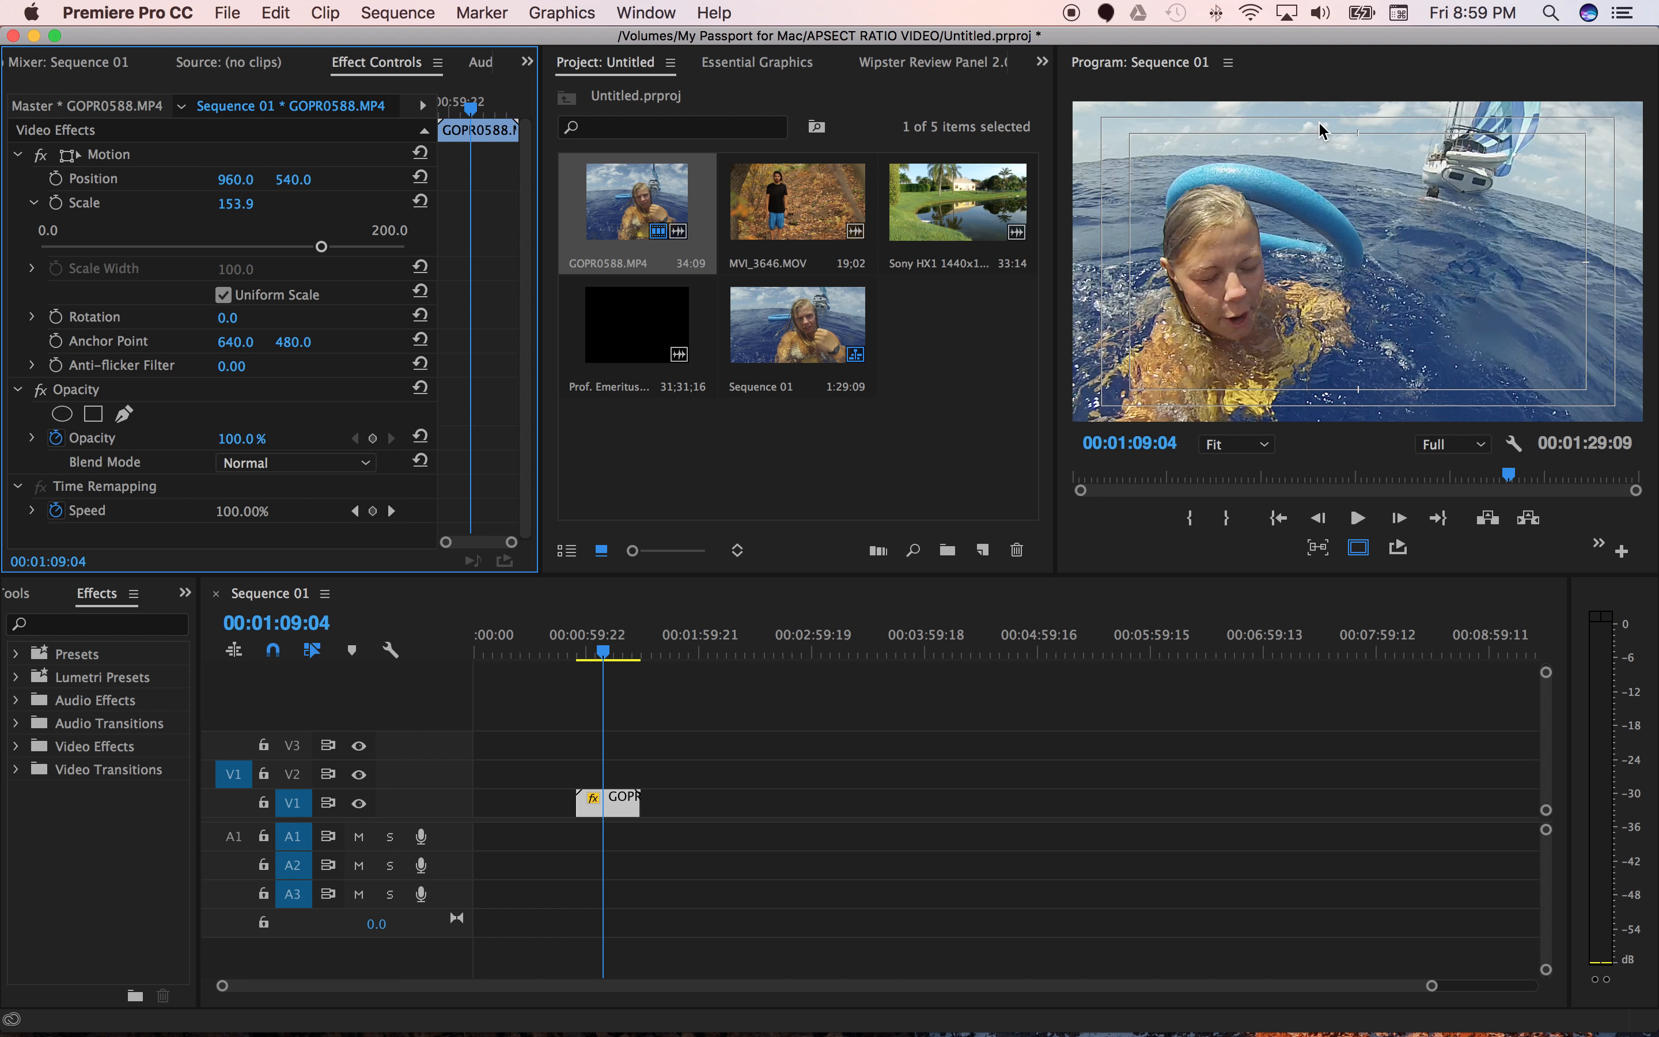
click(663, 652)
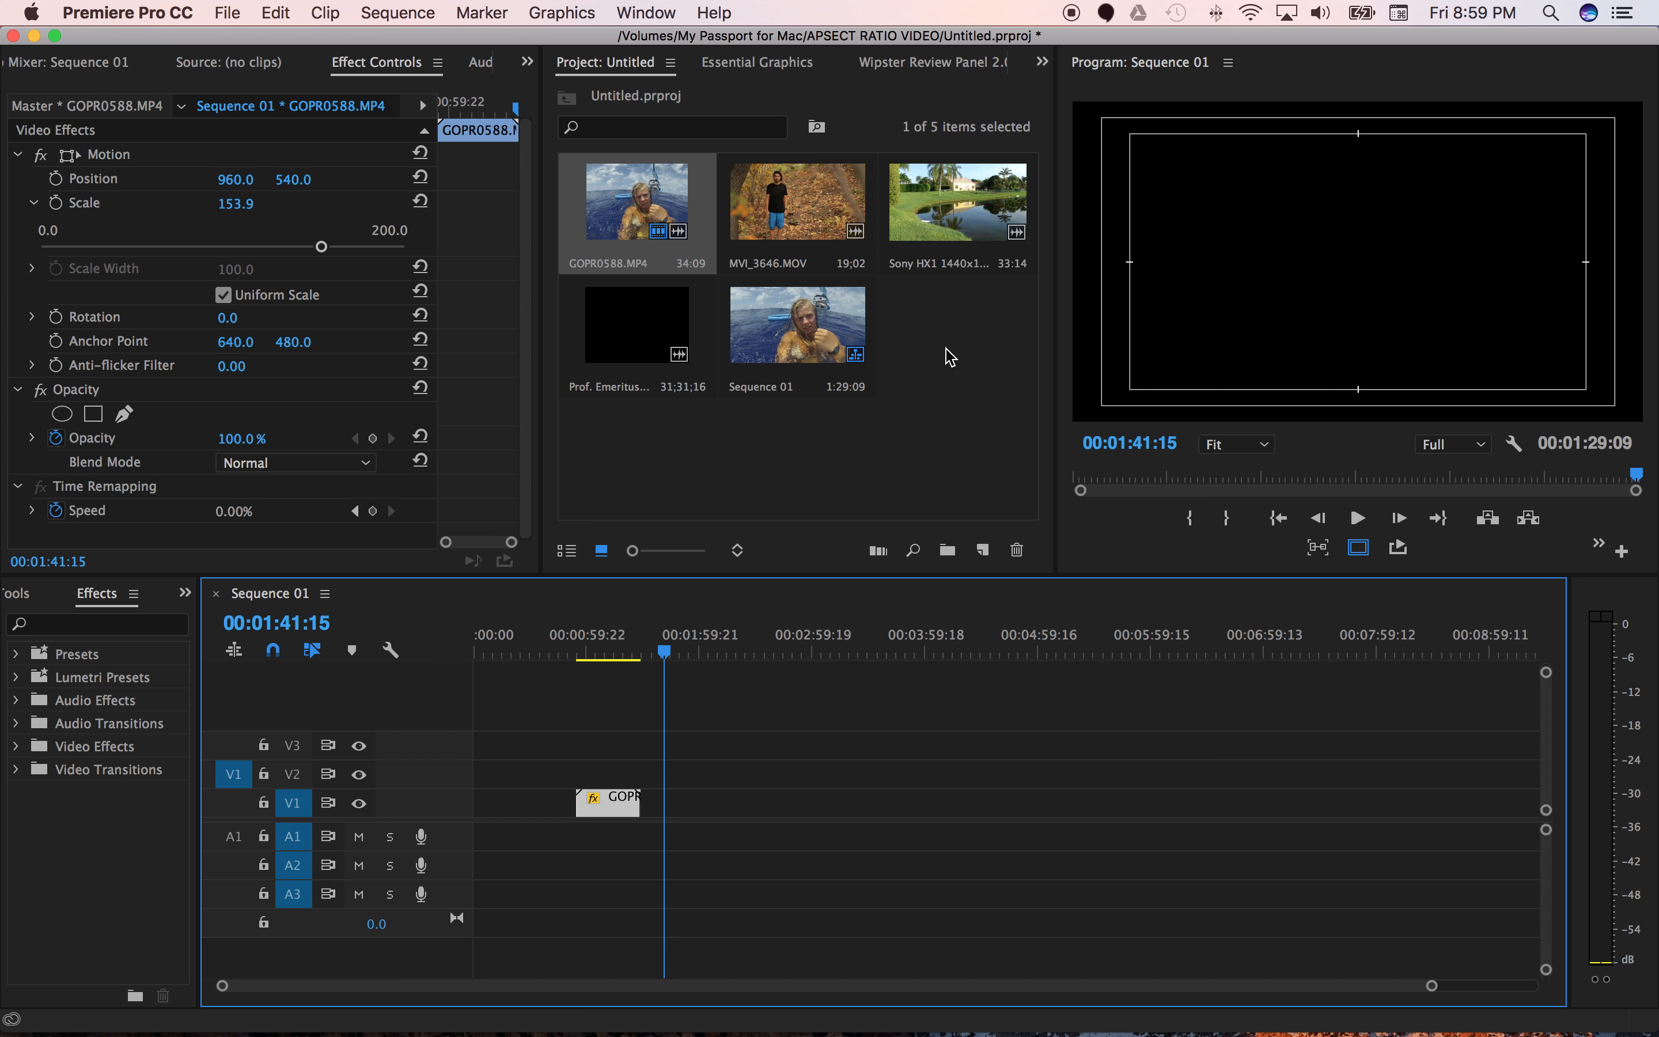